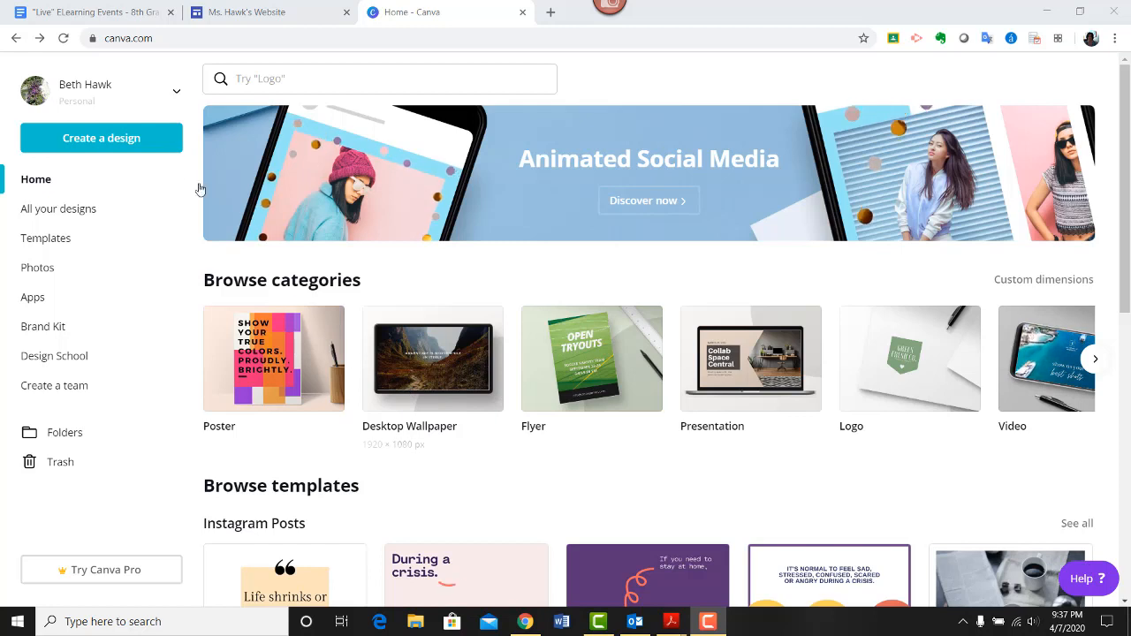
- Open the Simple Poster First Last 3A design from the list of all designs
left_click(67, 213)
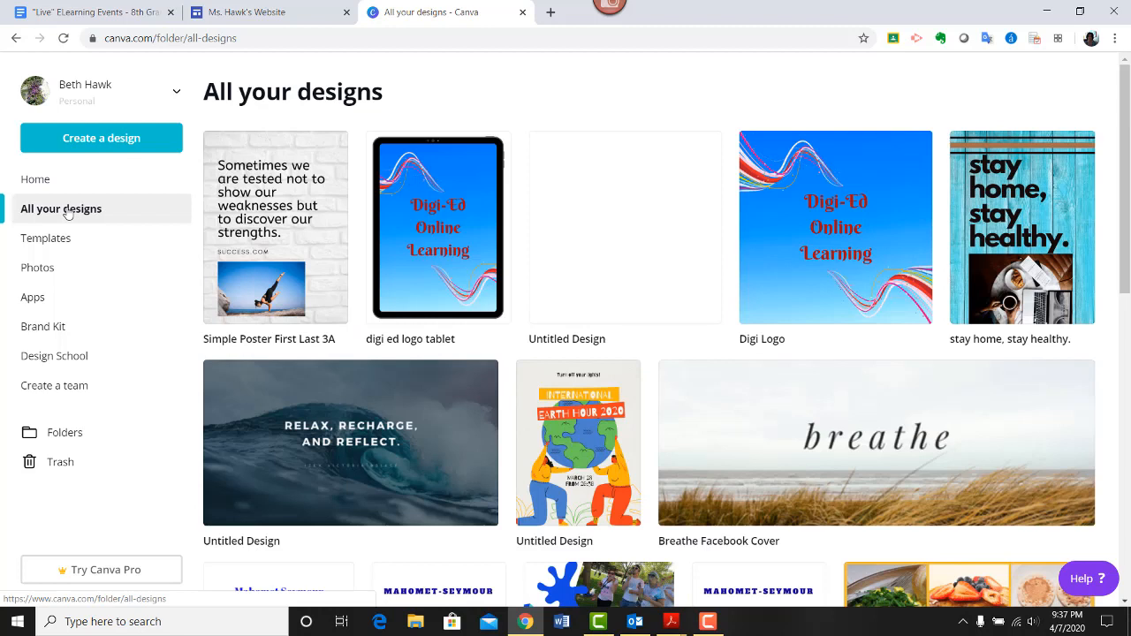
left_click(269, 232)
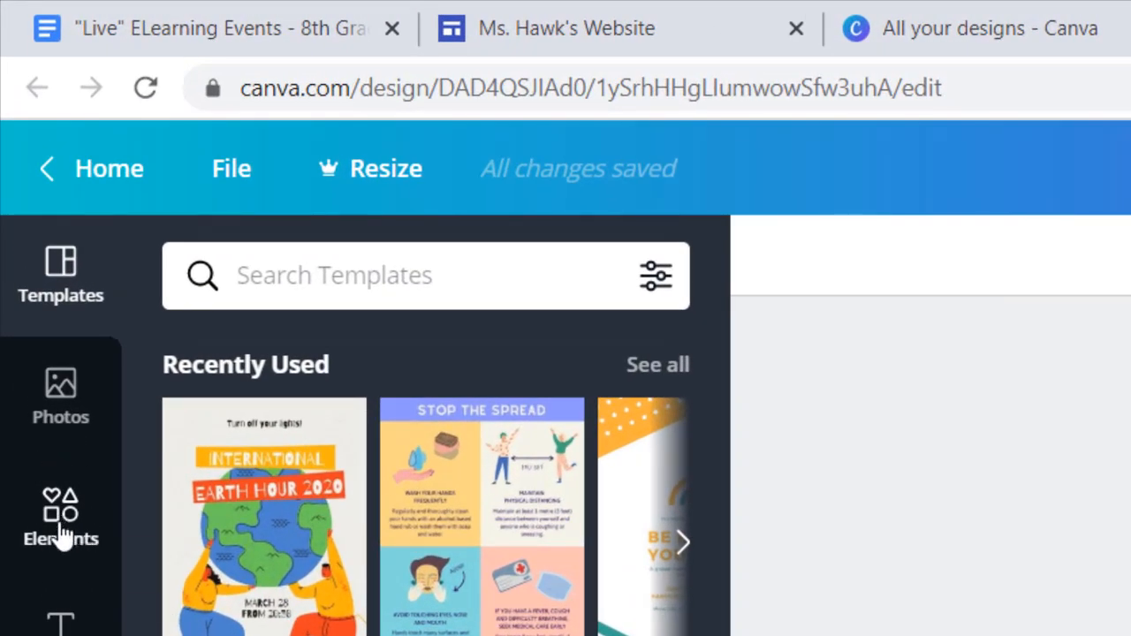
- Find the Frames category in the elements library and show all of its frames
left_click(62, 536)
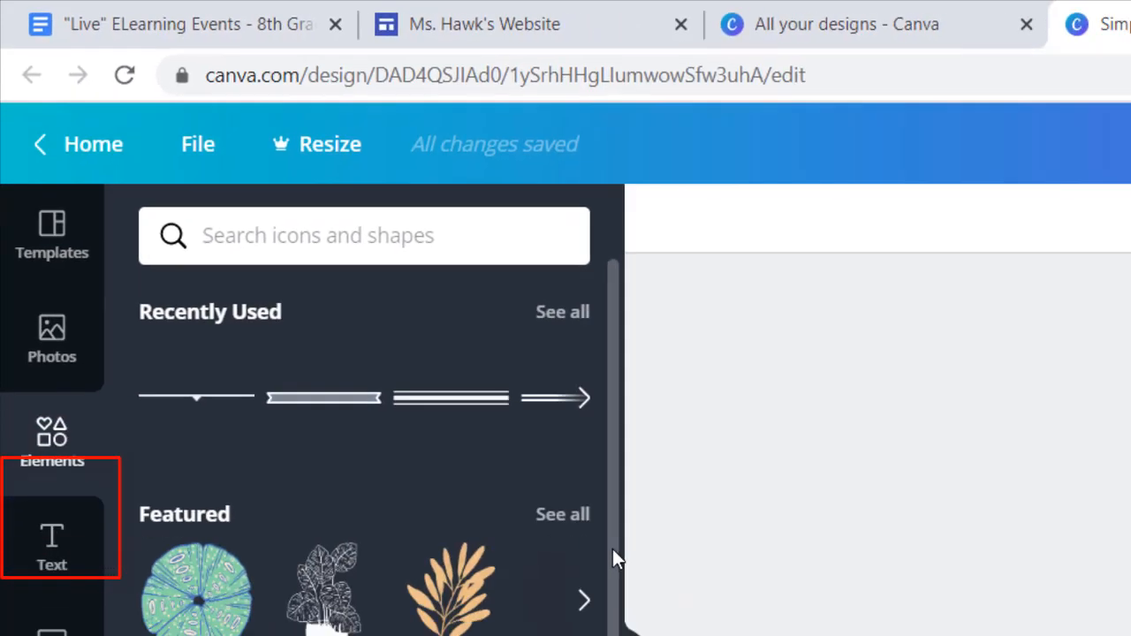
left_click_drag(343, 310, 344, 323)
scroll(326, 291, "down", 1)
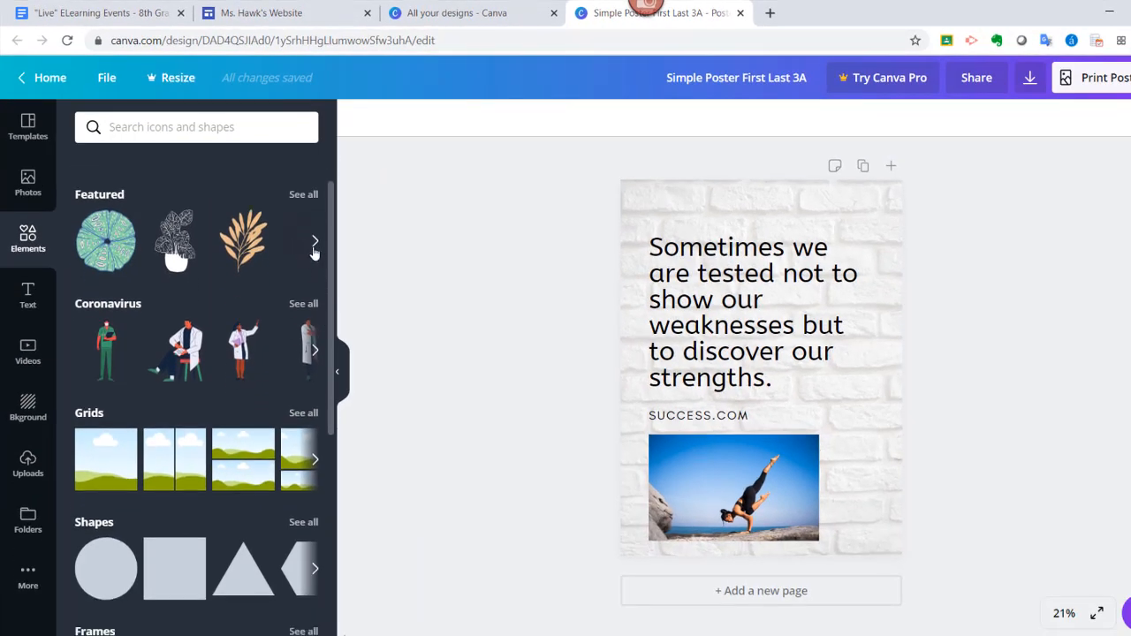
left_click(316, 244)
scroll(326, 481, "down", 3)
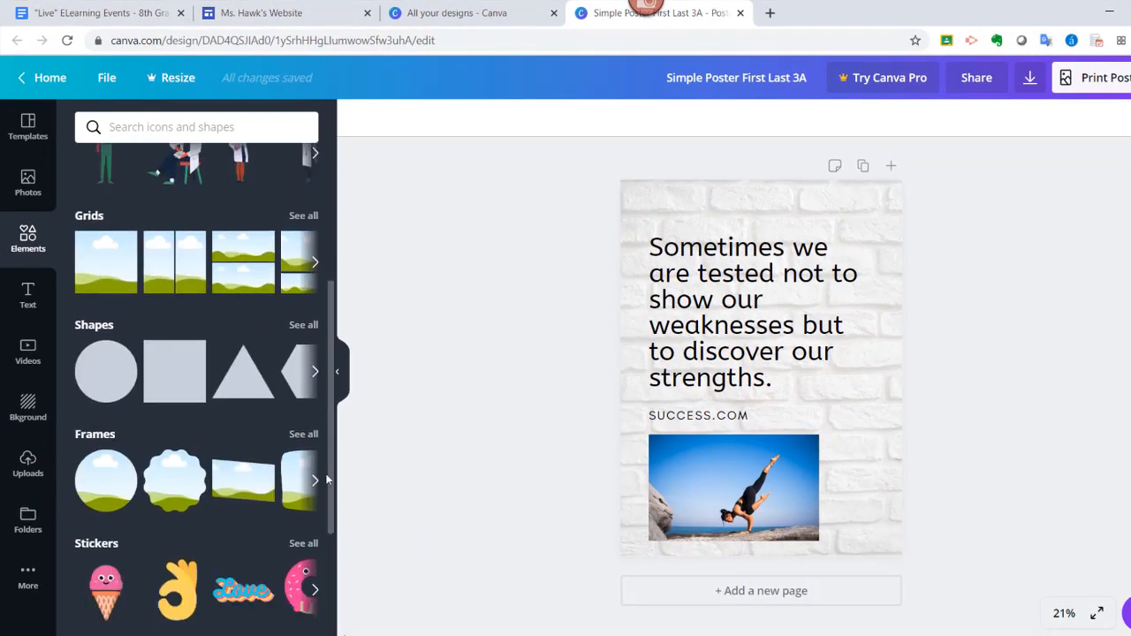
scroll(326, 473, "up", 2)
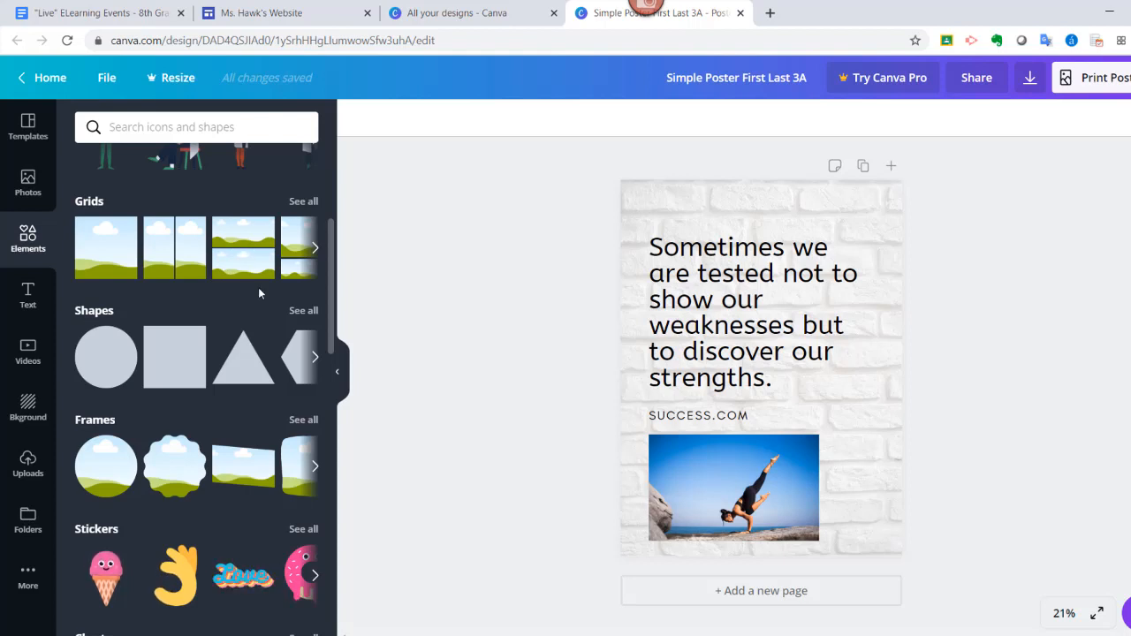
left_click_drag(329, 329, 326, 384)
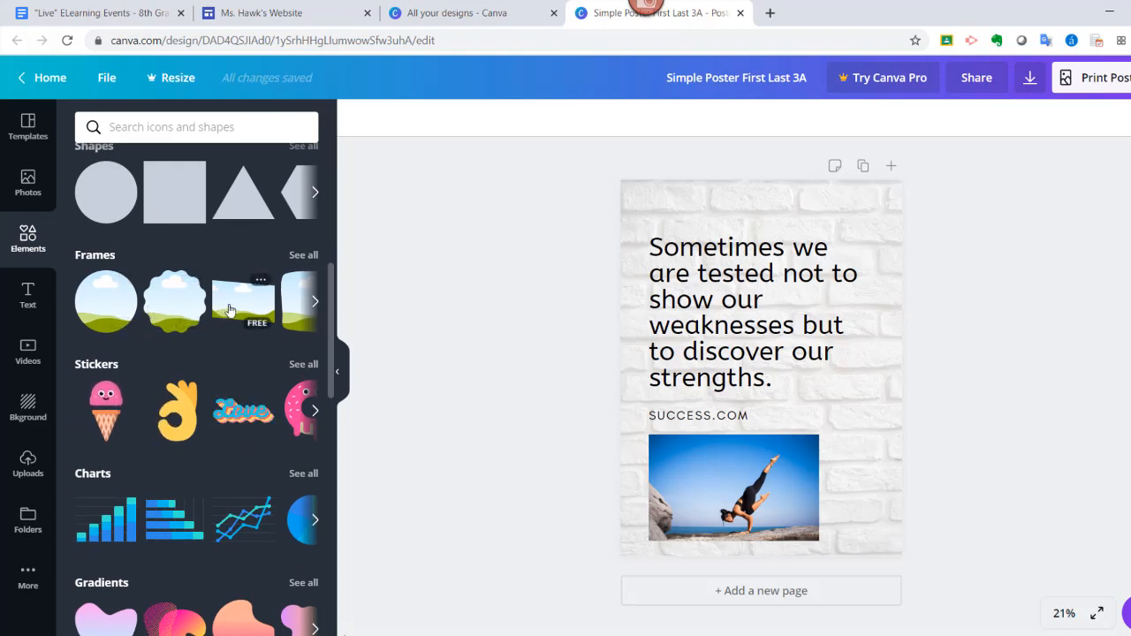
left_click(302, 258)
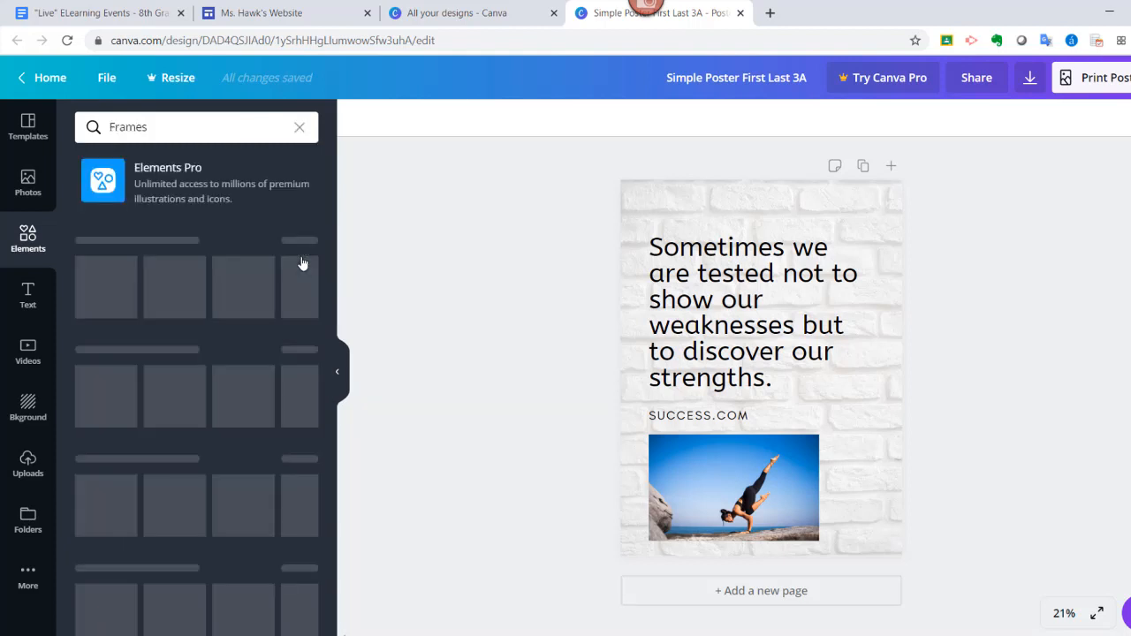
- Examine the available frame shapes, including the device, brush-stroke, geometric and letter frames
scroll(330, 214, "down", 1)
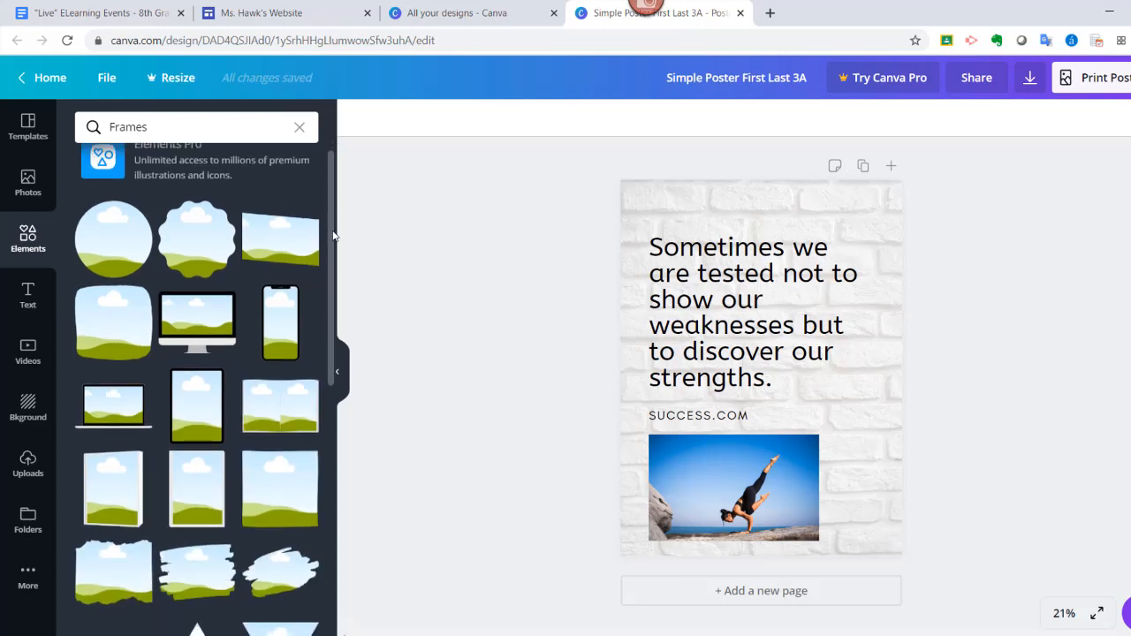
scroll(334, 245, "down", 1)
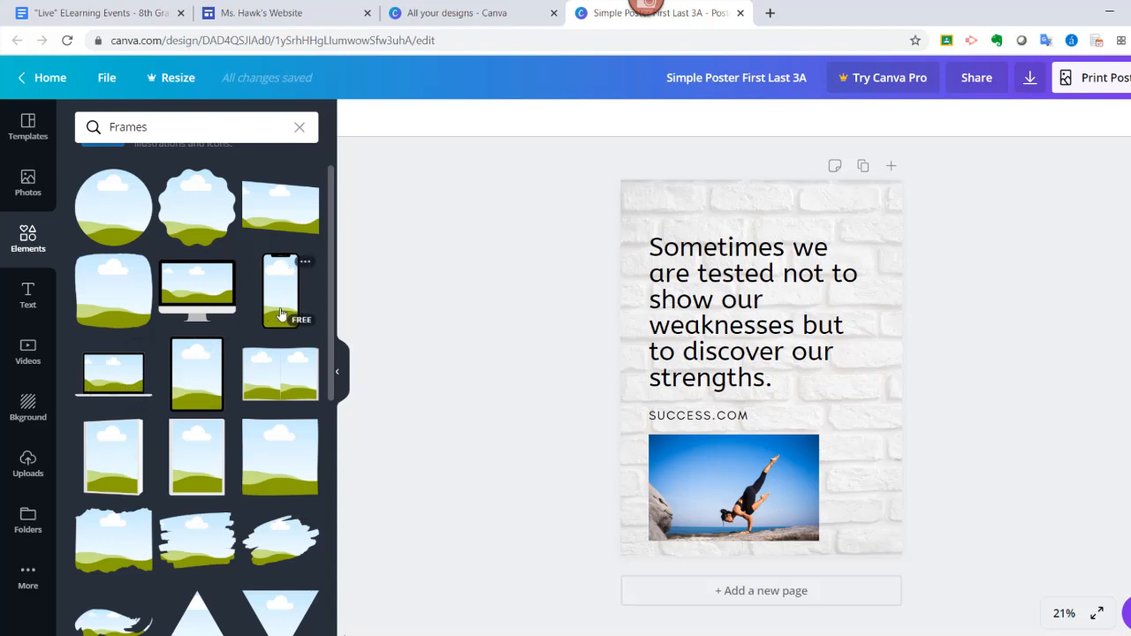
left_click_drag(329, 308, 324, 394)
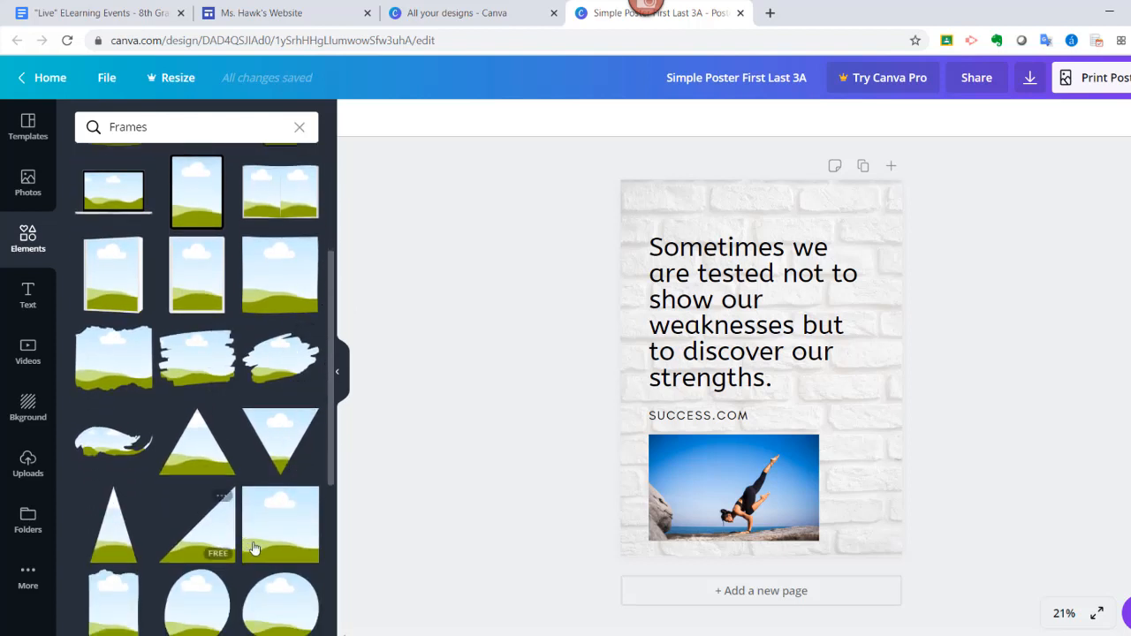
left_click_drag(331, 403, 325, 614)
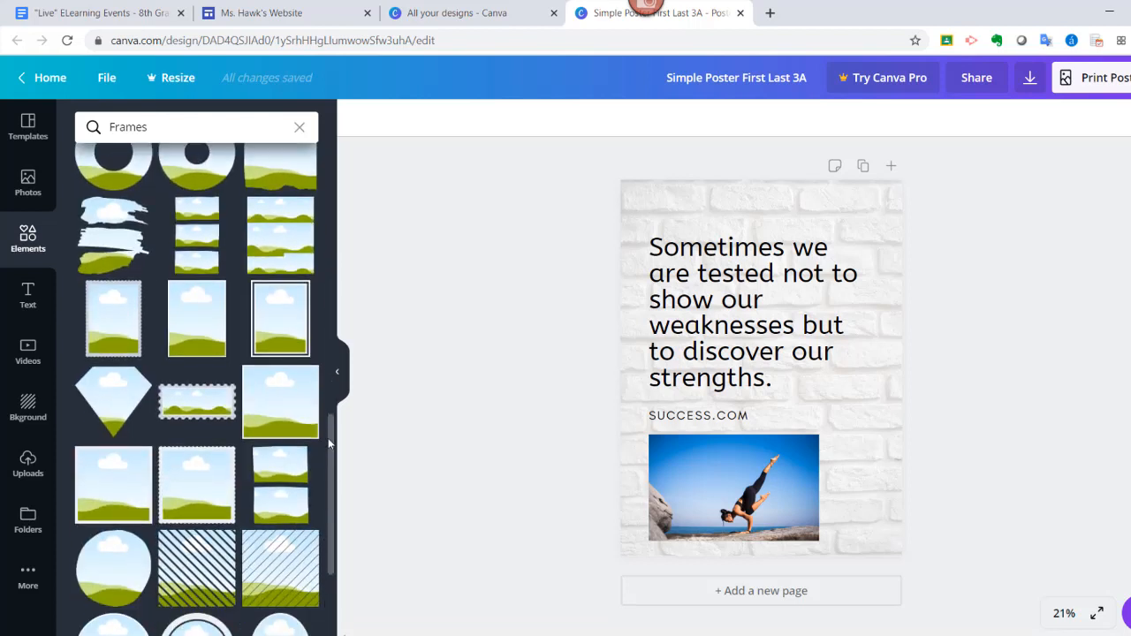
left_click_drag(334, 431, 336, 590)
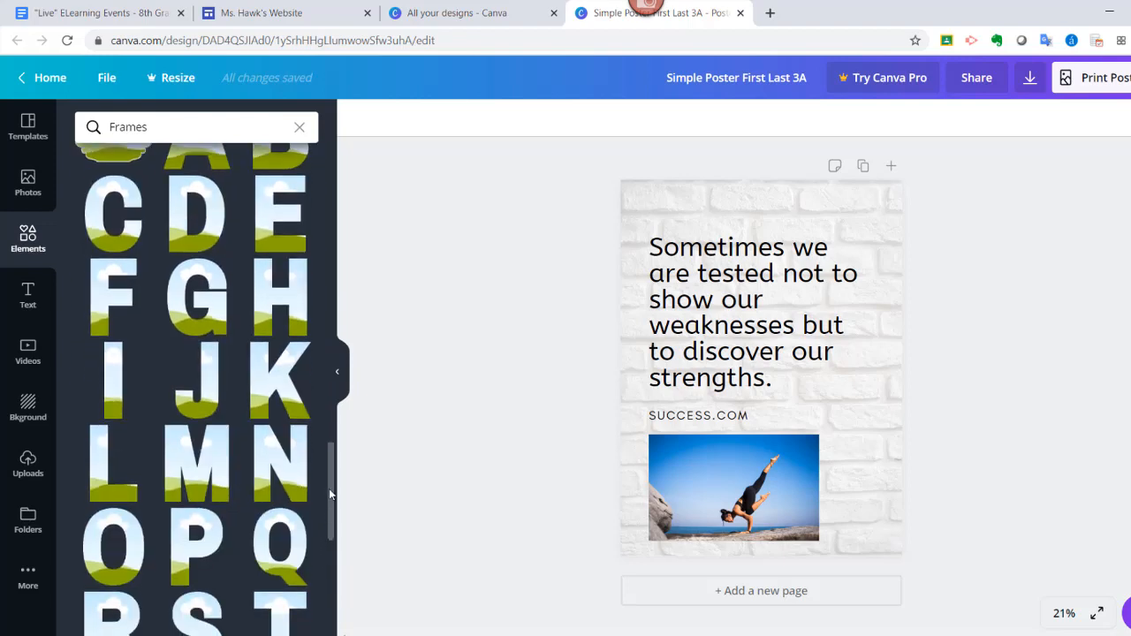
mouse_move(329, 493)
left_mouse_down()
mouse_move(327, 545)
mouse_move(330, 139)
mouse_move(334, 247)
left_mouse_up()
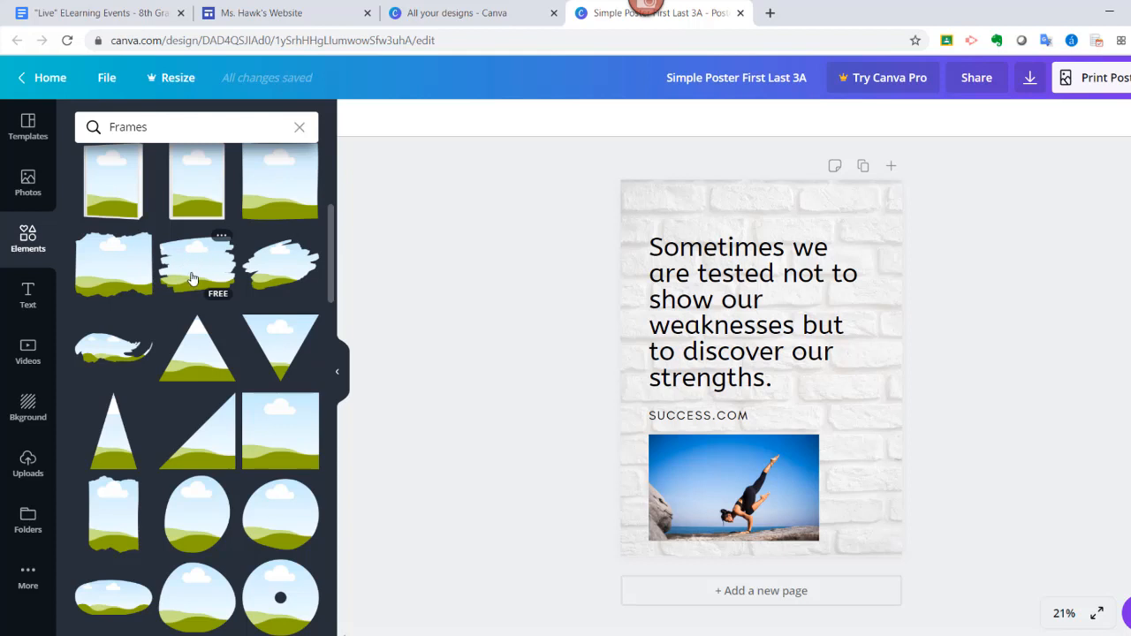
- Add the brush-stroke frame to the lower part of the poster and fill it with the handstand photo
left_click_drag(444, 329, 765, 420)
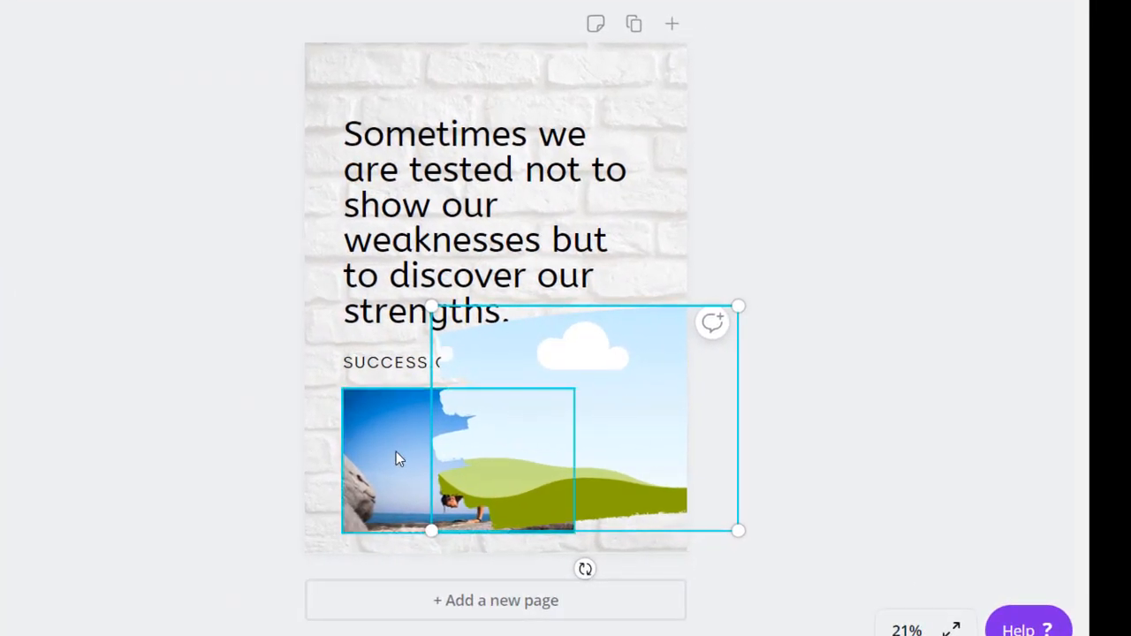
left_click(373, 458)
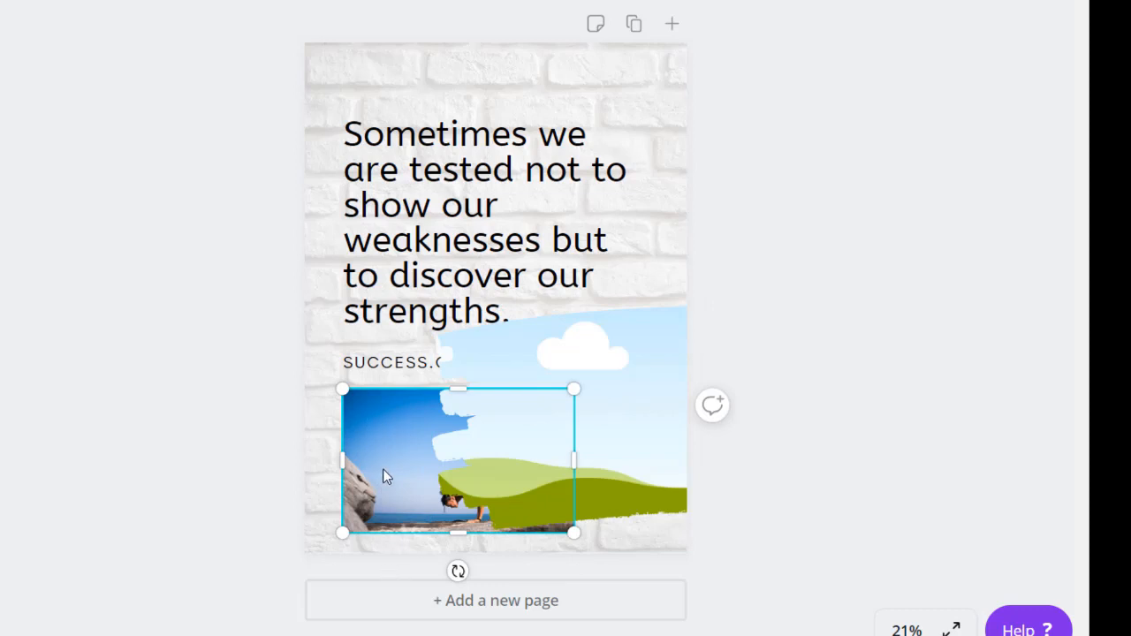
left_click_drag(377, 448, 493, 423)
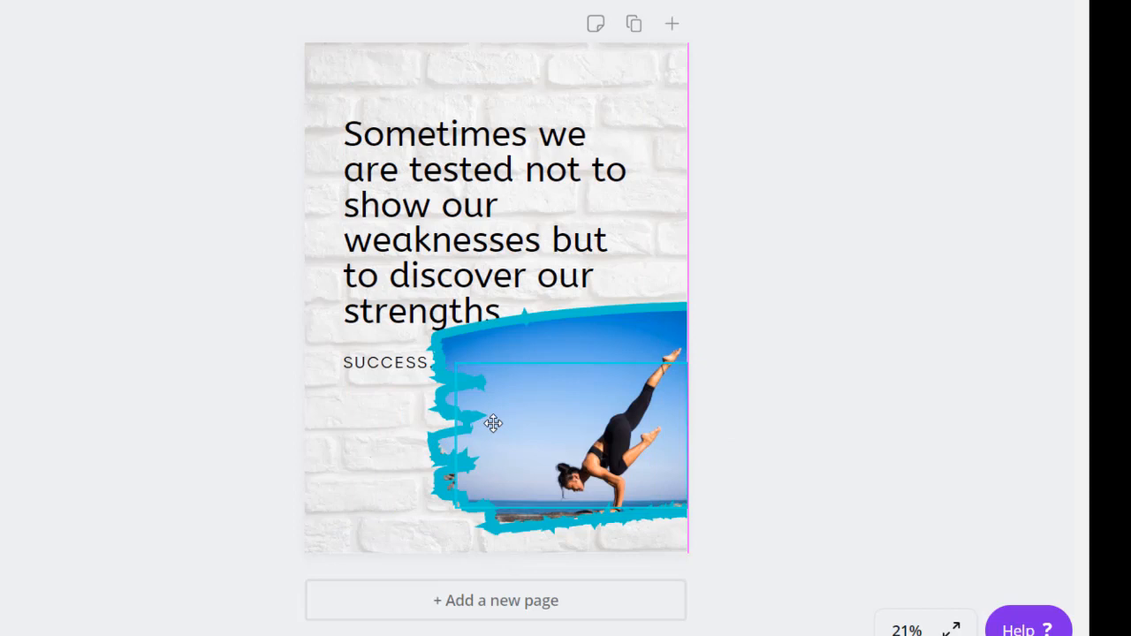
- Shrink the brush-stroke framed photo and centre it below the SUCCESS.COM line
mouse_move(448, 423)
left_mouse_down()
mouse_move(599, 425)
mouse_move(468, 432)
left_mouse_up()
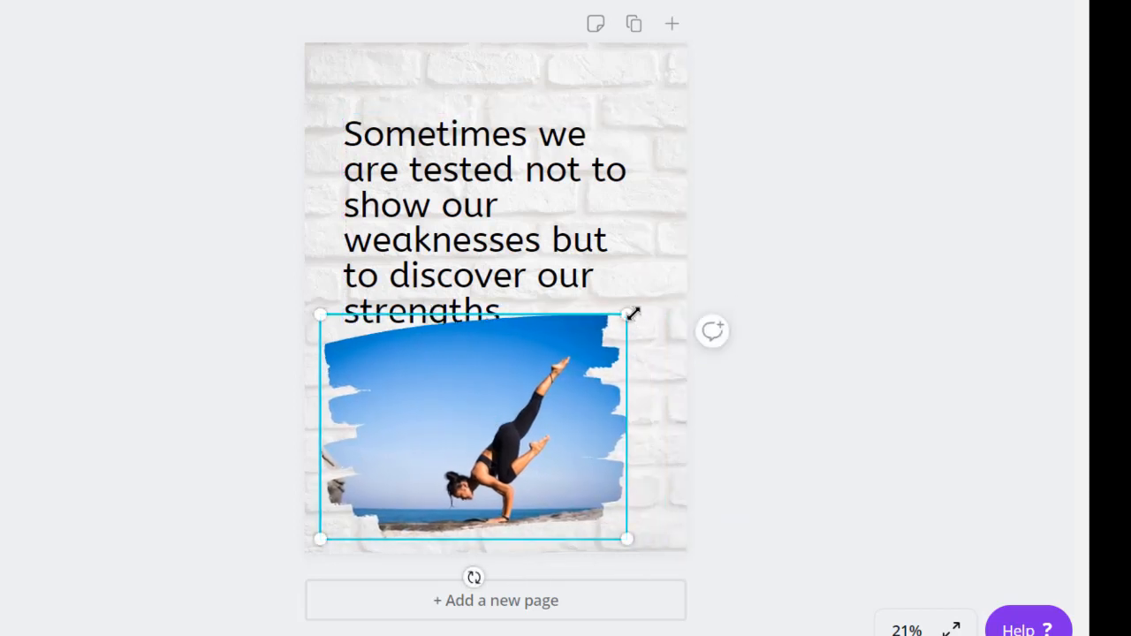
left_click_drag(620, 327, 551, 409)
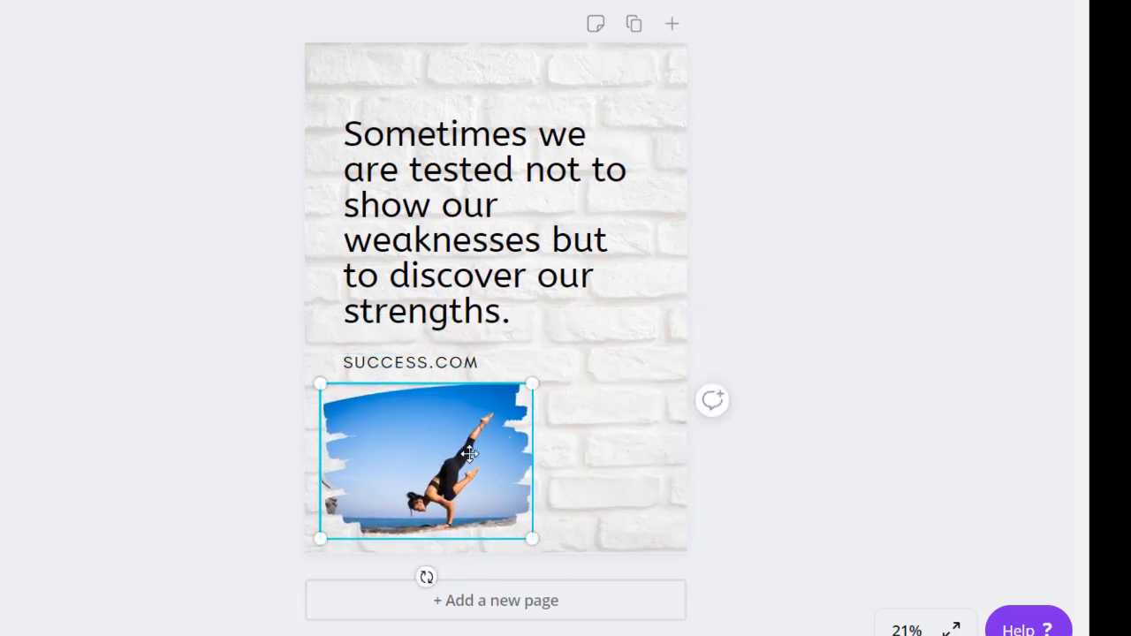
left_click_drag(440, 459, 509, 460)
left_click(770, 463)
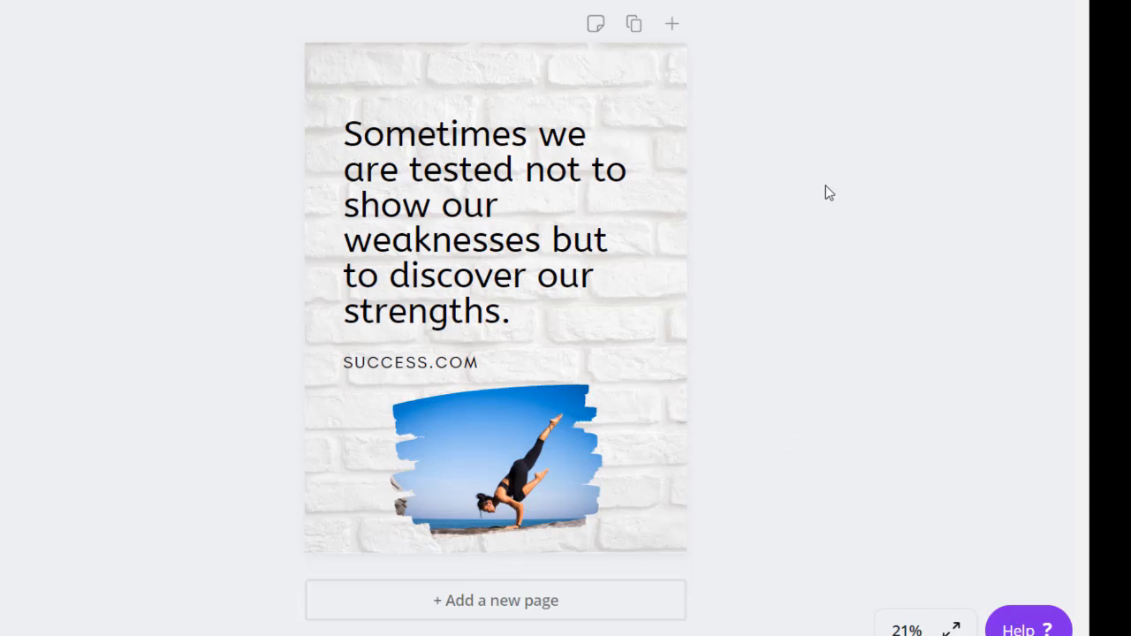
- Present the poster full screen with the Standard type to check it, and return to the editor
left_click(1066, 37)
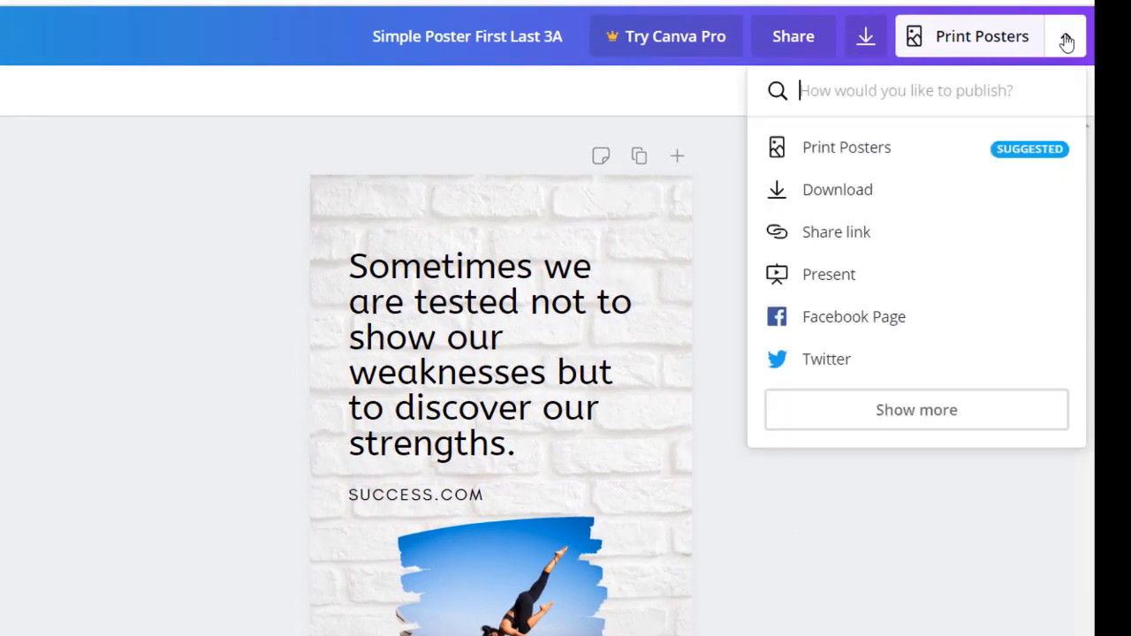
left_click(813, 281)
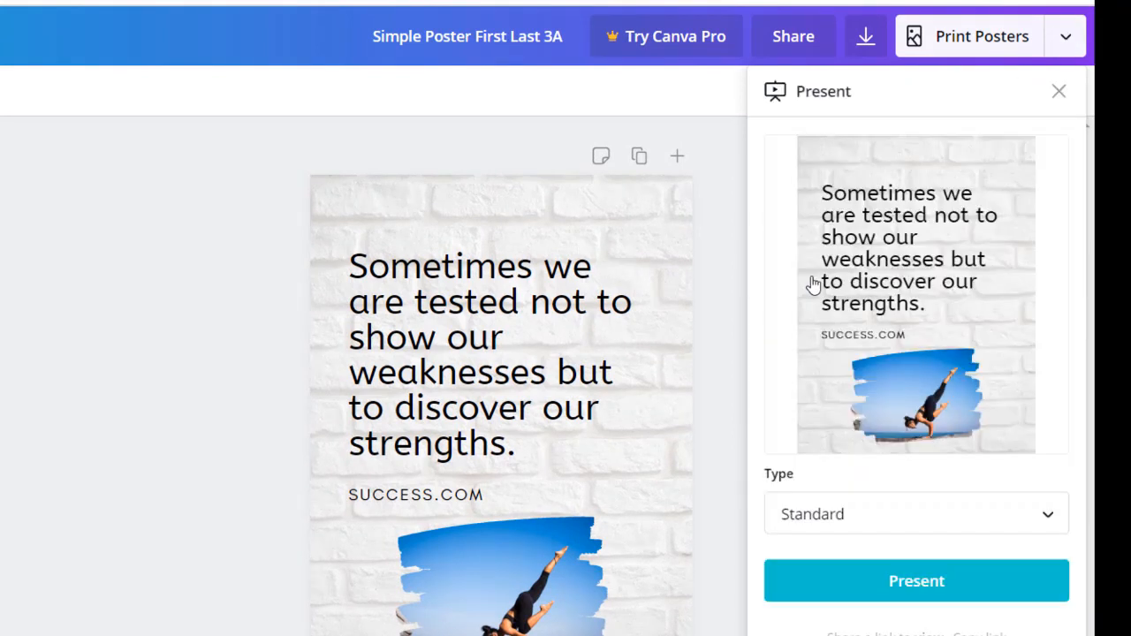
left_click(916, 583)
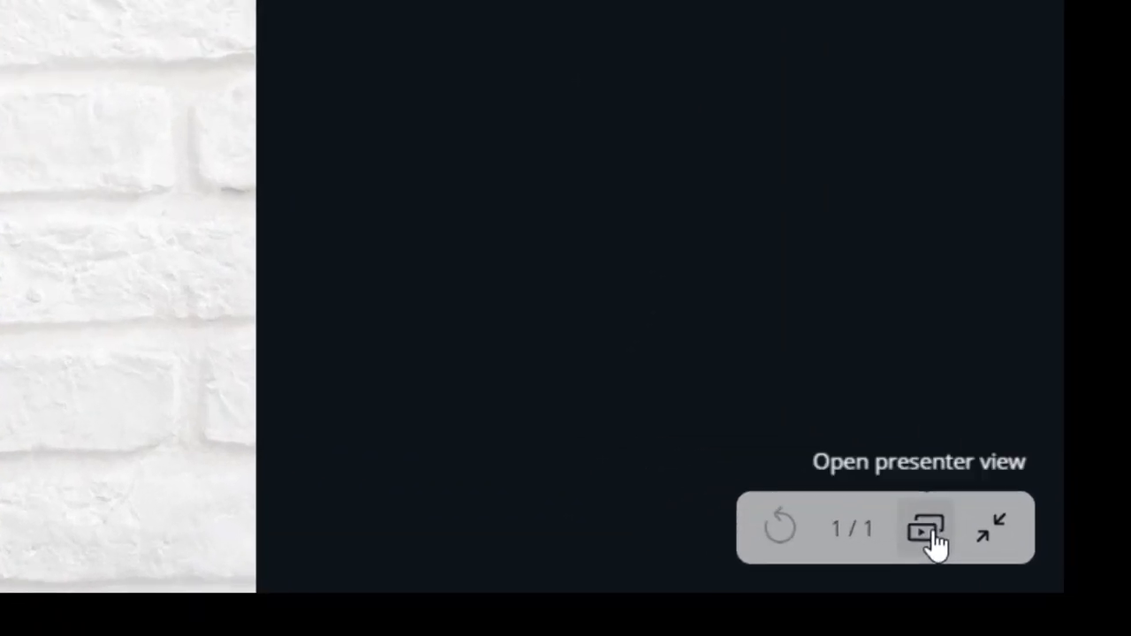
left_click(997, 537)
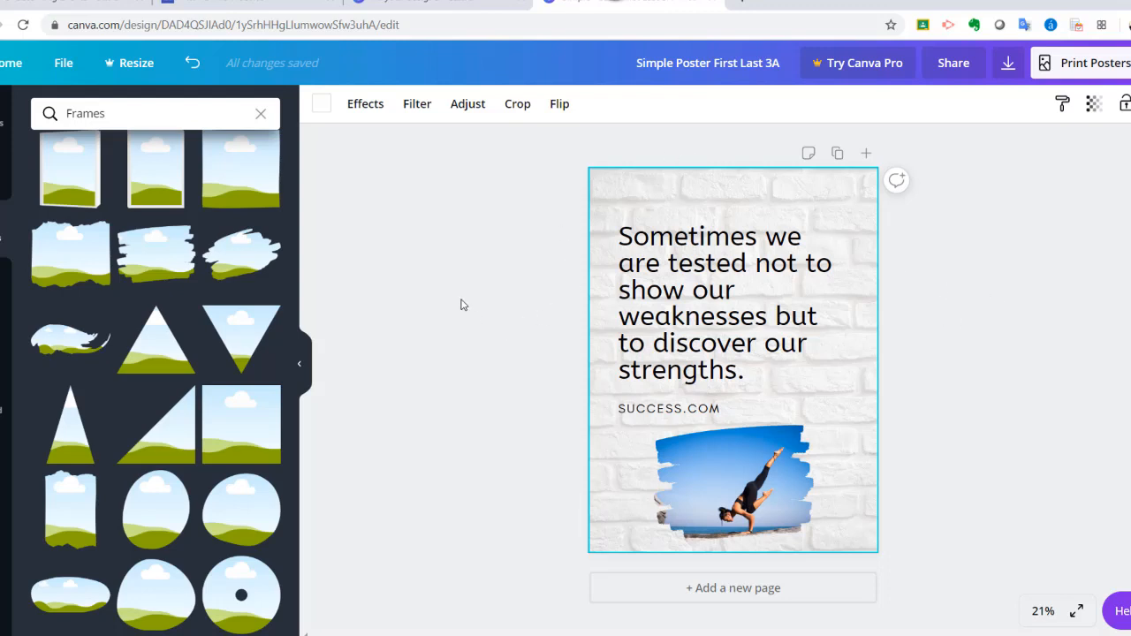
- Undo the brush-stroke frame changes back to the original rectangular photo
left_click(193, 65)
left_click(193, 64)
left_click(192, 65)
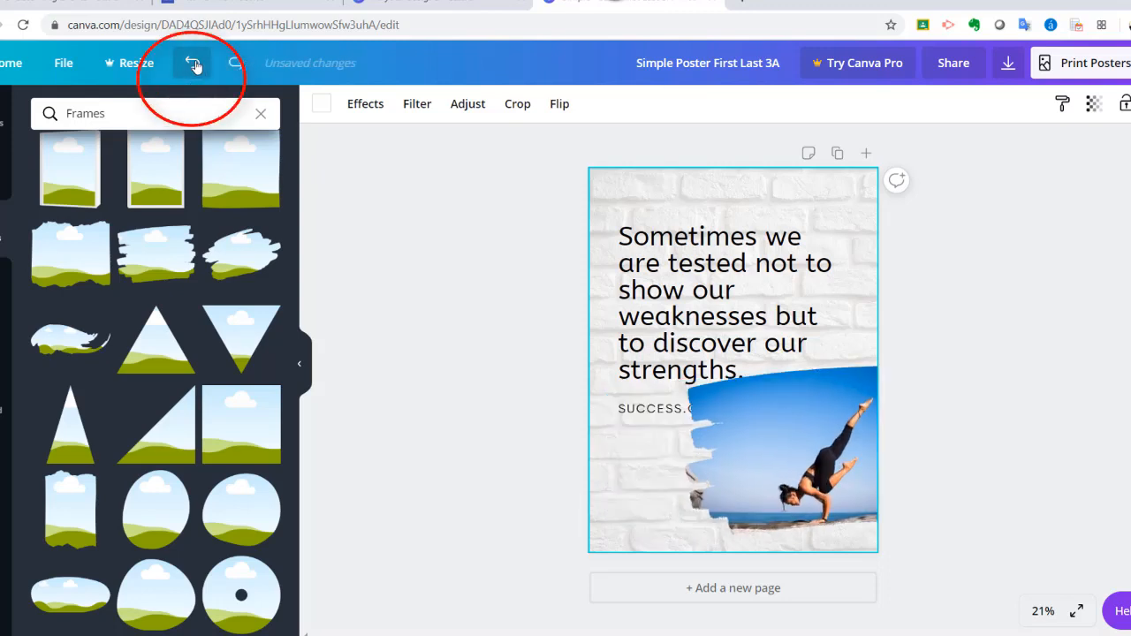
left_click(193, 64)
left_click(193, 64)
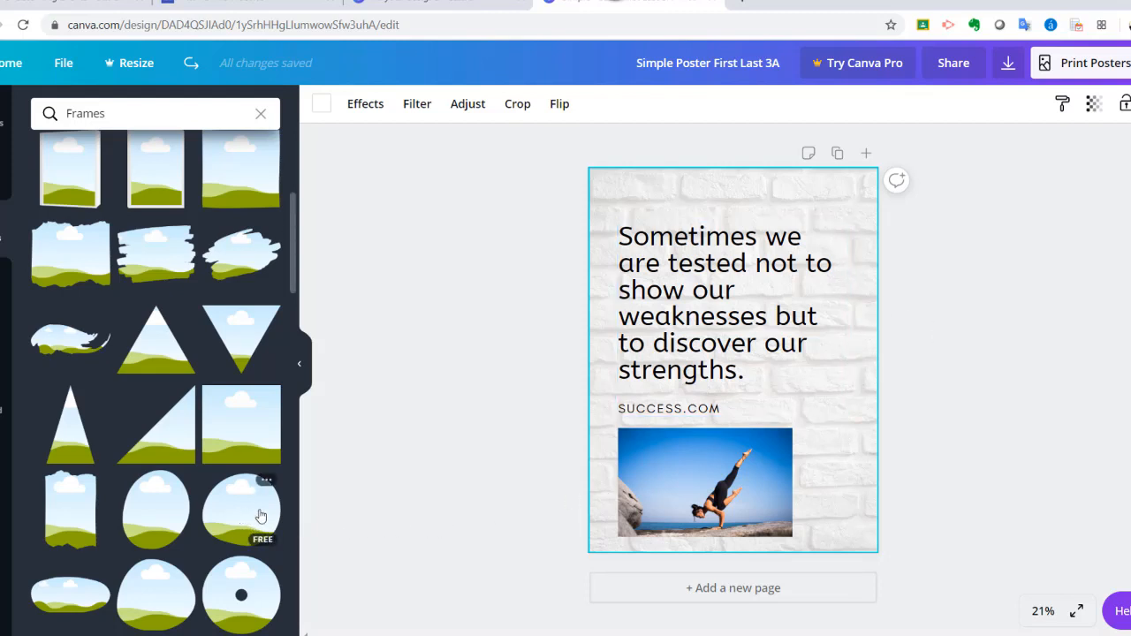
- Add the rounded blob-shaped frame to the lower part of the poster and fill it with the handstand photo
left_click_drag(261, 516, 755, 409)
left_click(654, 479)
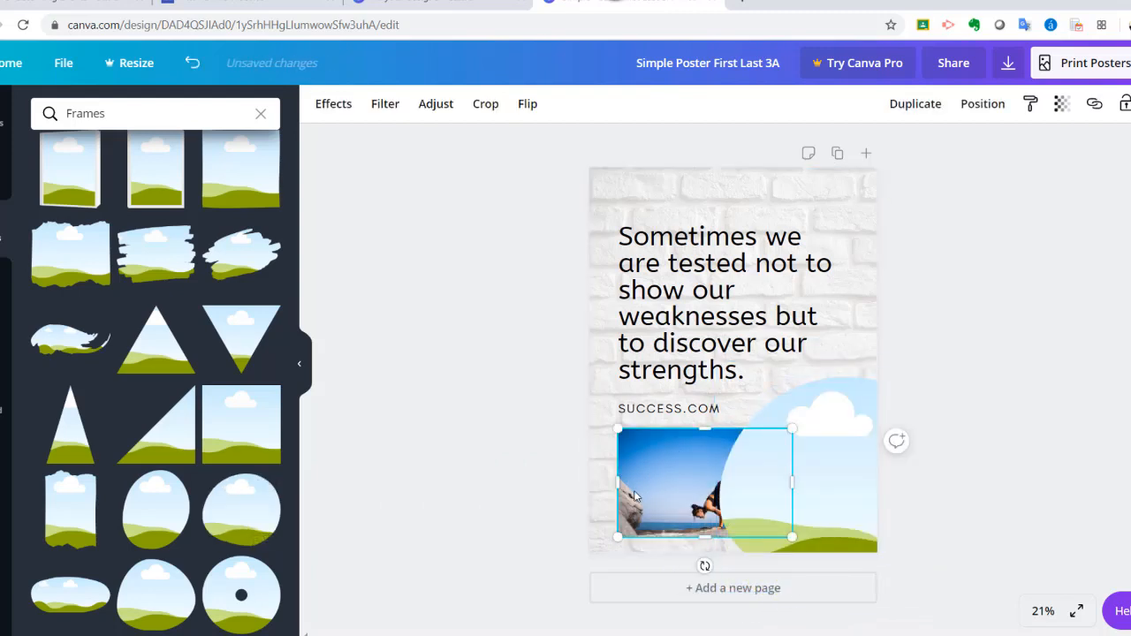
left_click_drag(650, 486, 709, 463)
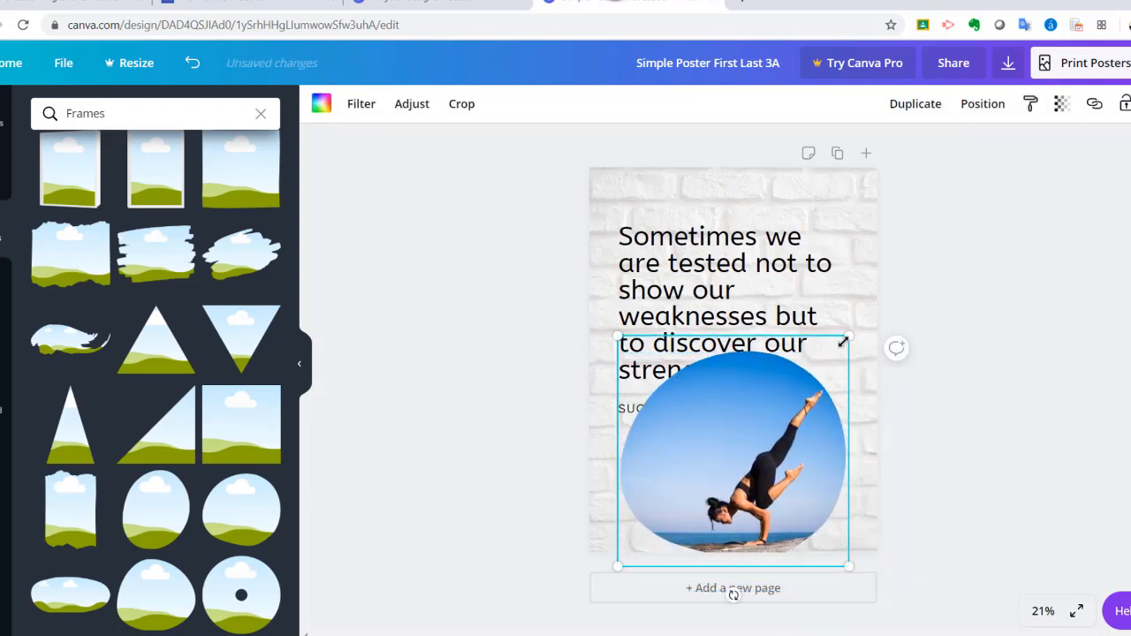
- Scale down the round framed photo and centre it near the poster's lower edge, slightly overlapping the SUCCESS.COM line
left_click_drag(850, 333, 771, 415)
left_click_drag(719, 499, 747, 471)
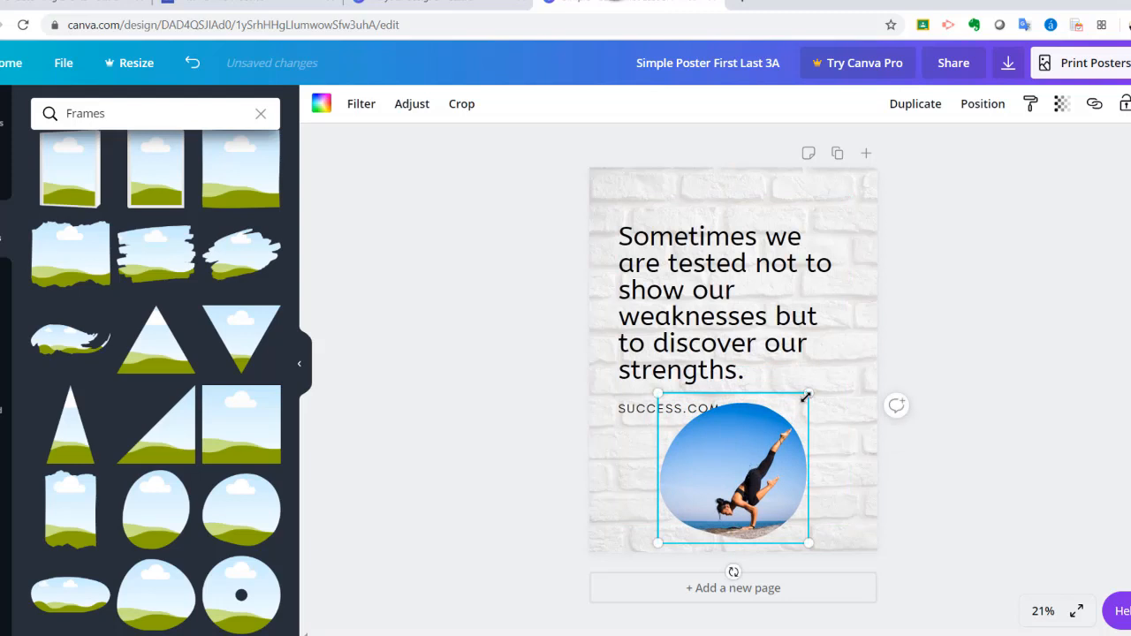
left_click_drag(808, 394, 824, 378)
left_click_drag(838, 365, 840, 362)
left_click_drag(756, 468, 738, 468)
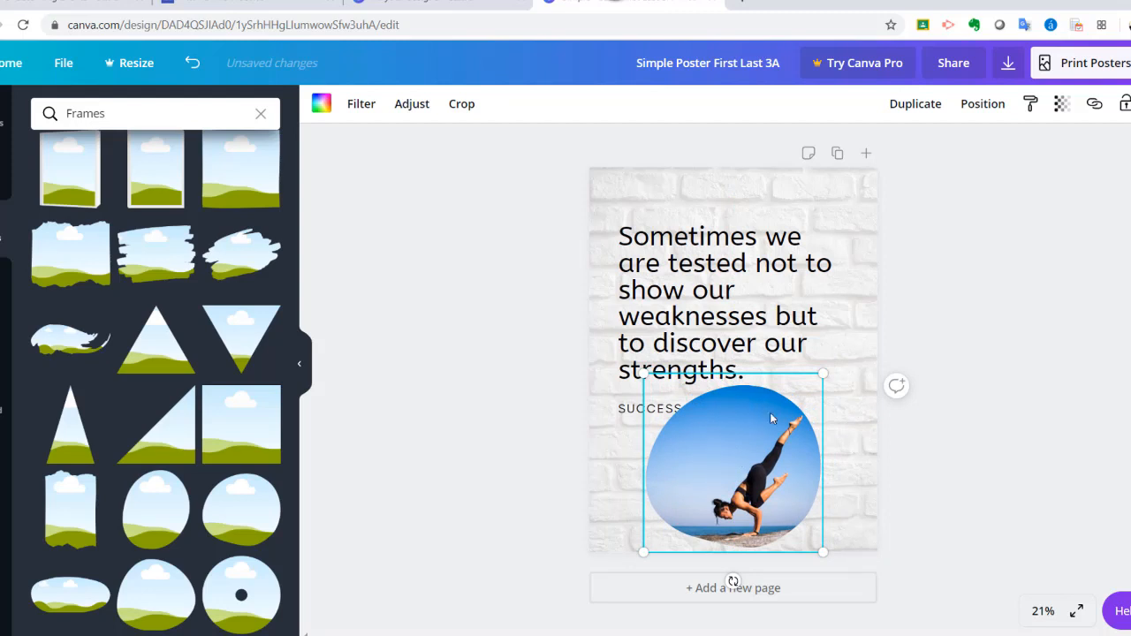
- Send the round framed photo to the back, behind the SUCCESS.COM text
right_click(717, 421)
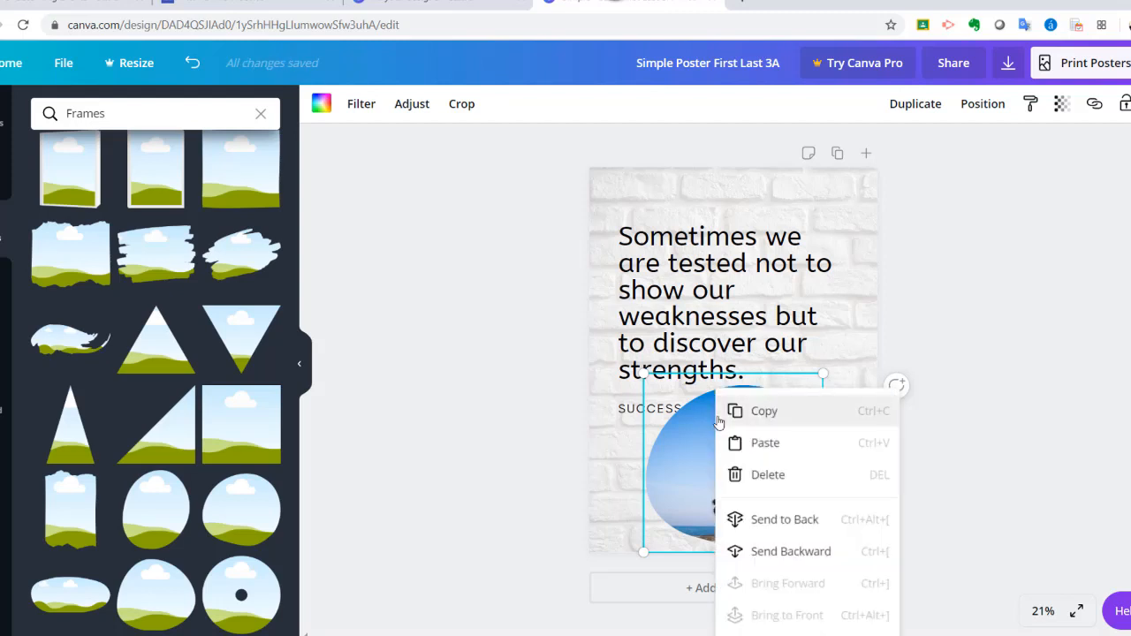
left_click(776, 523)
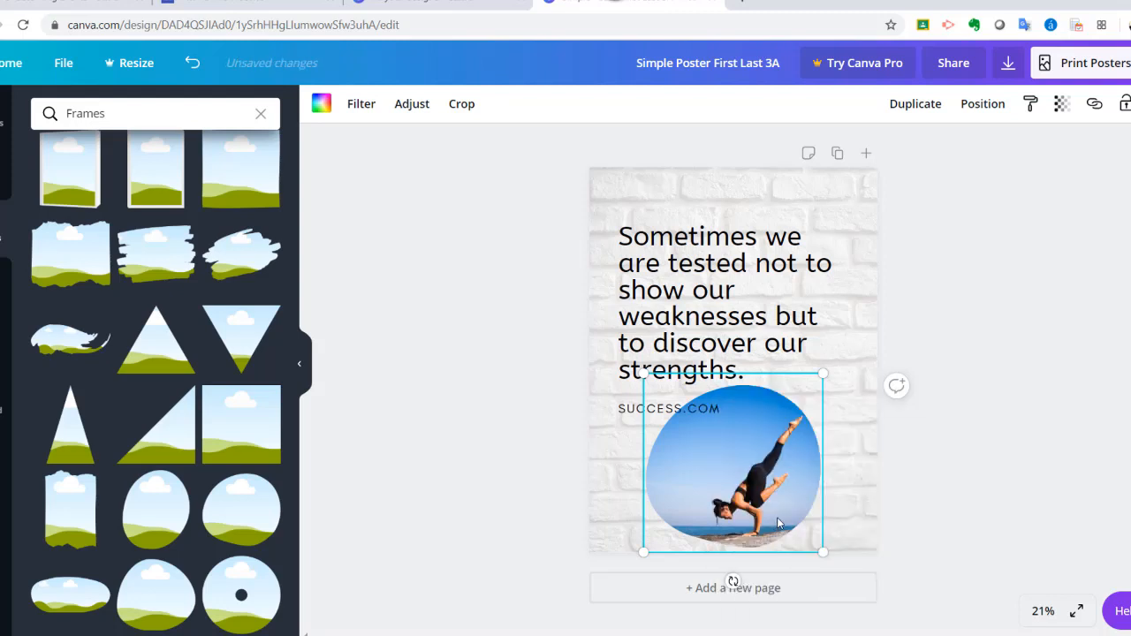
left_click(897, 465)
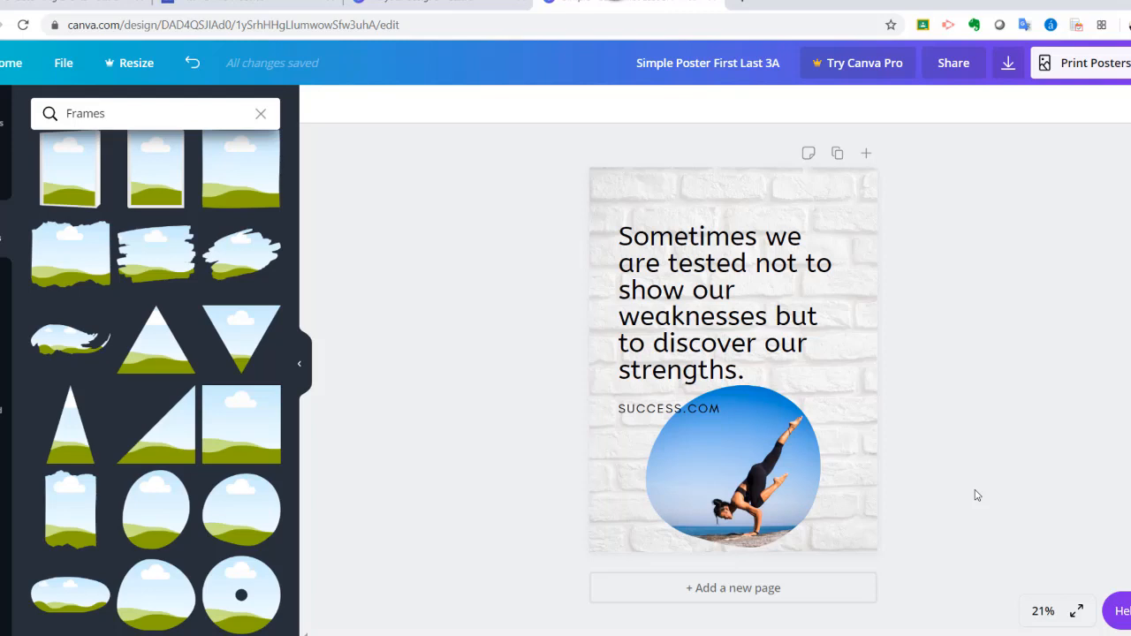
left_click(689, 269)
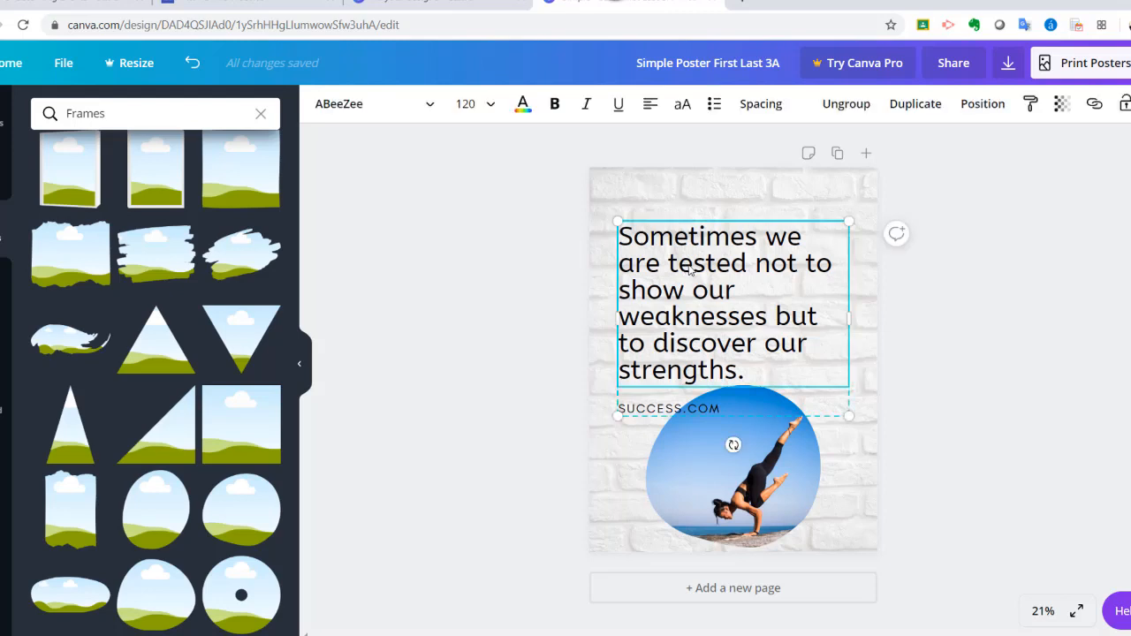
left_click(916, 412)
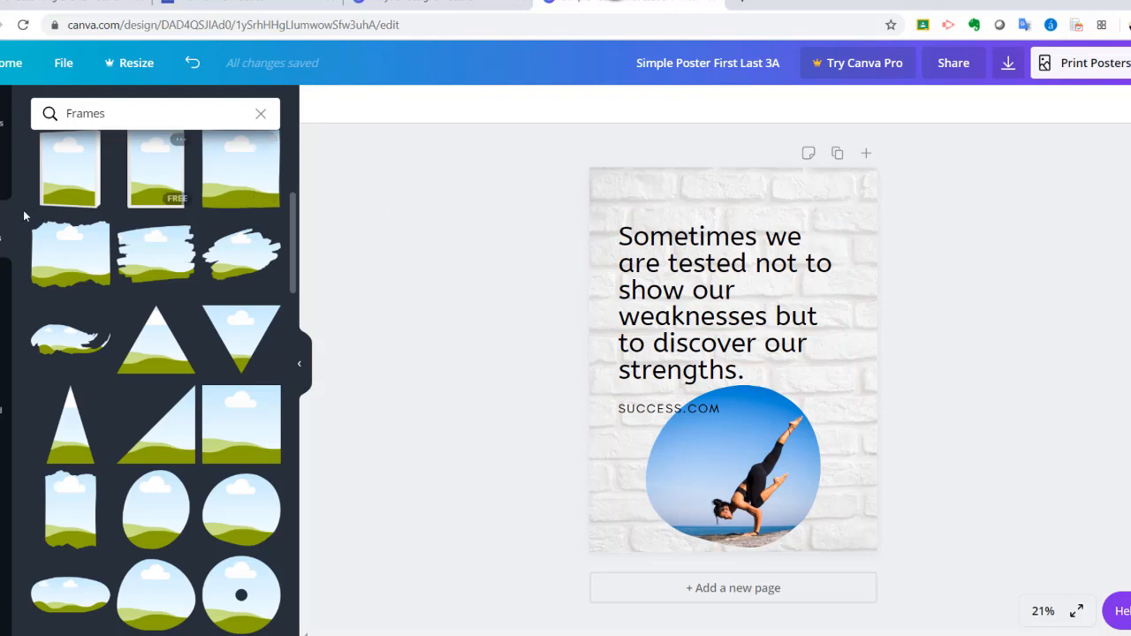
- Add the rough red brush line from the Lines elements above the quote and stretch it across the poster's full width
left_click(4, 237)
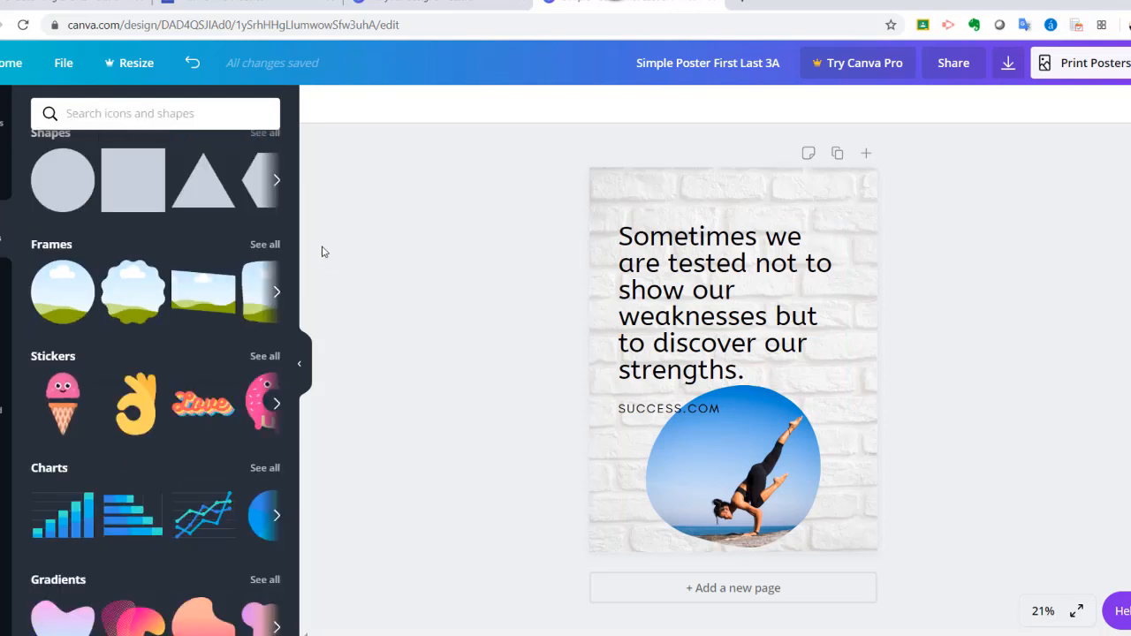
left_click_drag(294, 282, 278, 393)
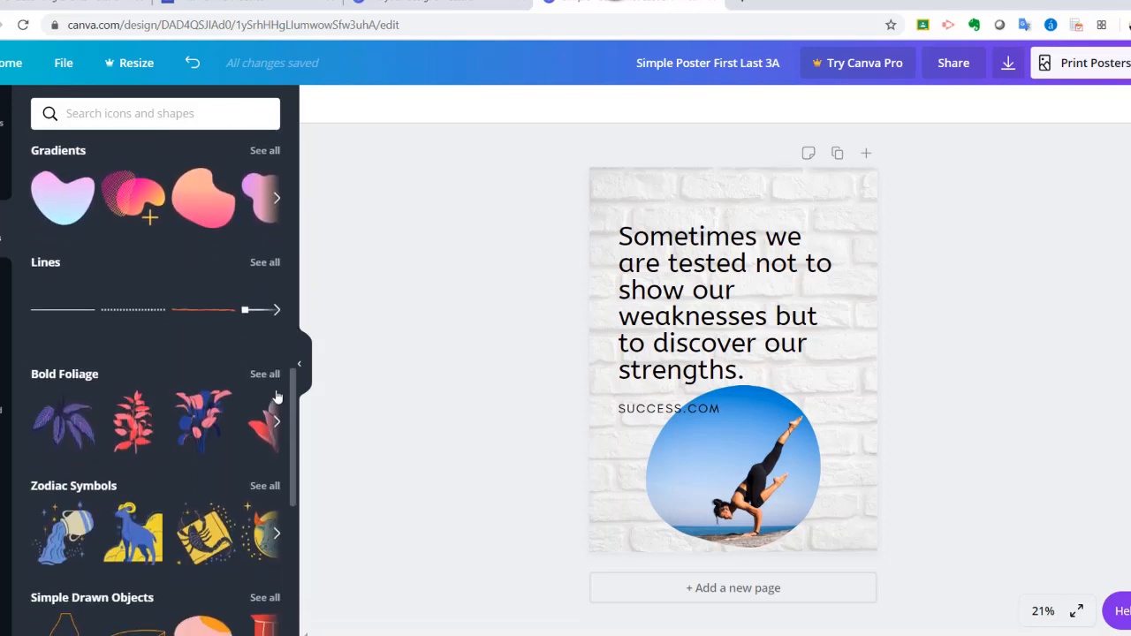
left_click(272, 265)
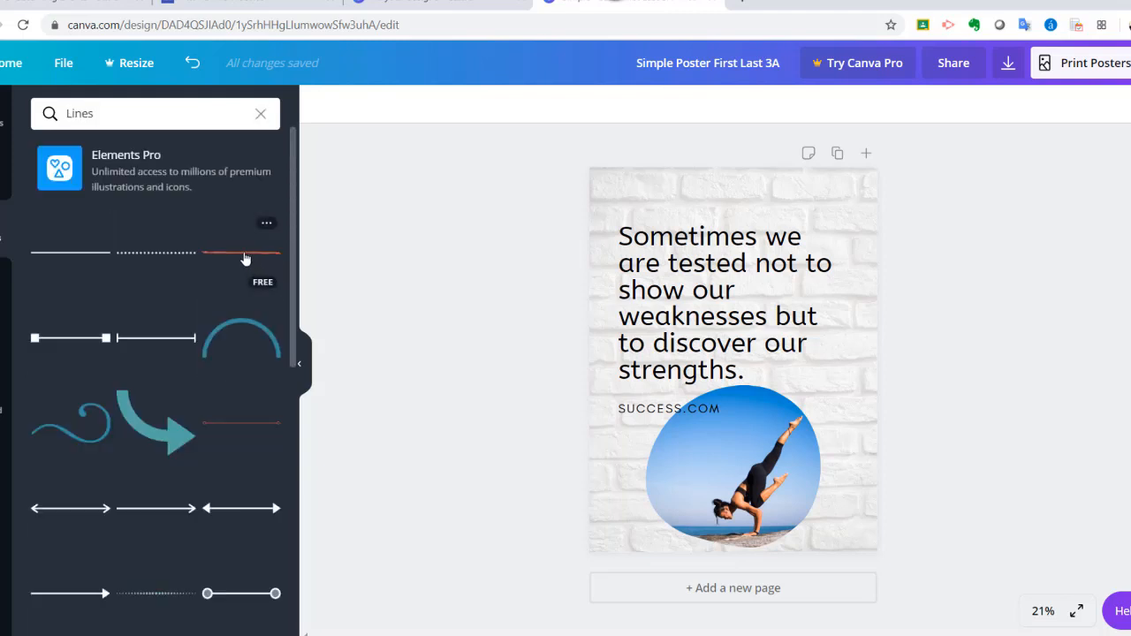
left_click_drag(245, 258, 673, 214)
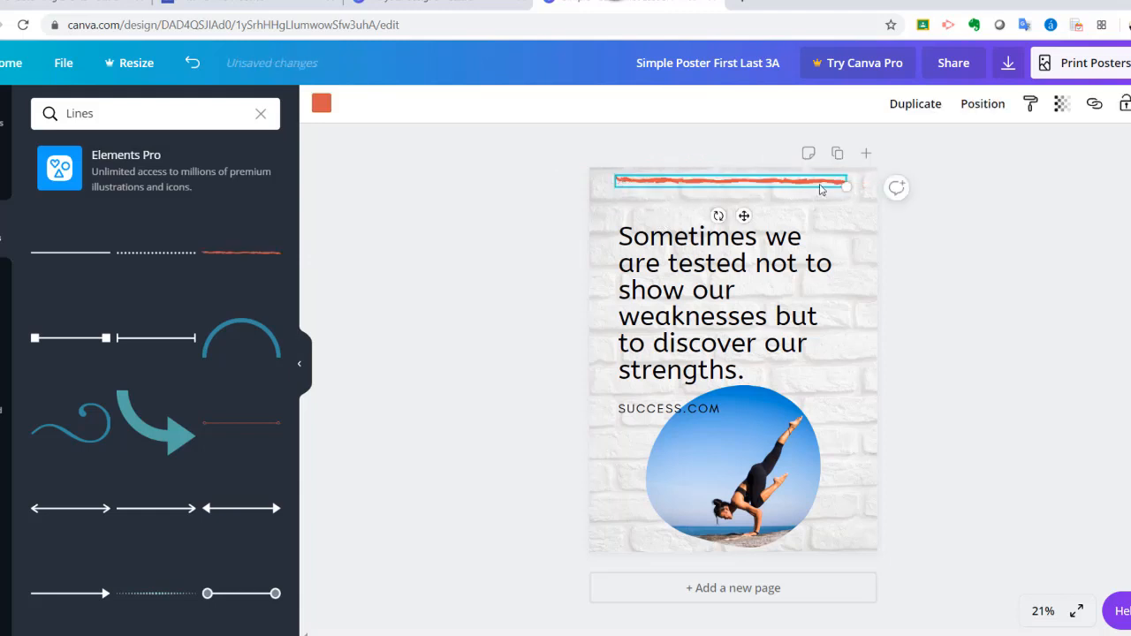
left_click_drag(846, 187, 878, 204)
left_click_drag(616, 183, 587, 183)
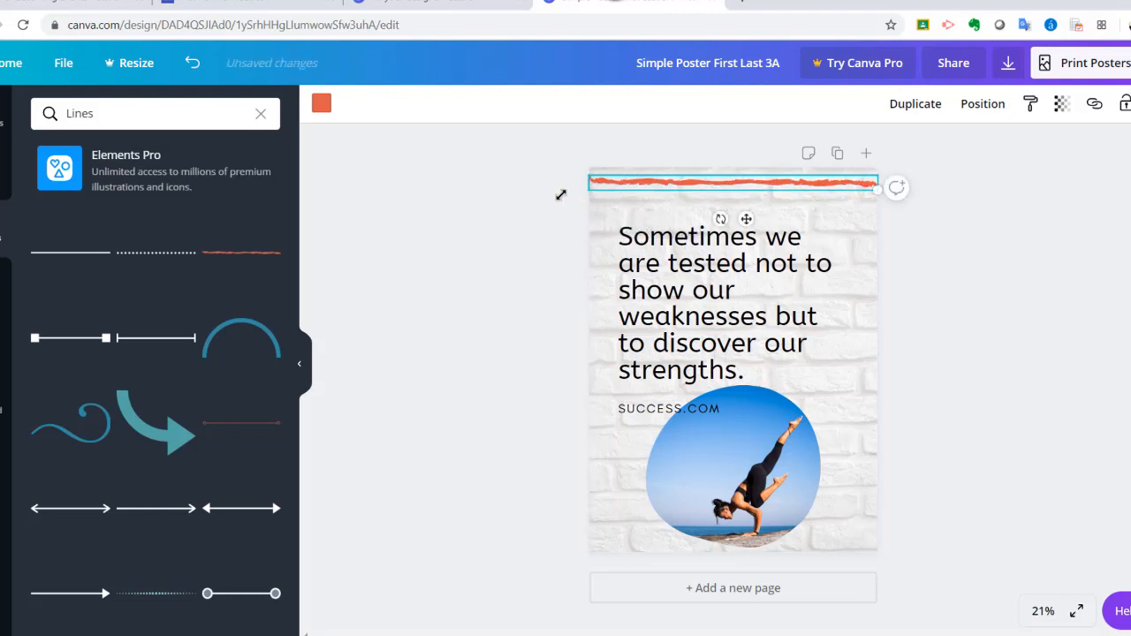
- Recolour the brush line above the quote to a custom bright blue, starting from the default light blue
left_click(322, 104)
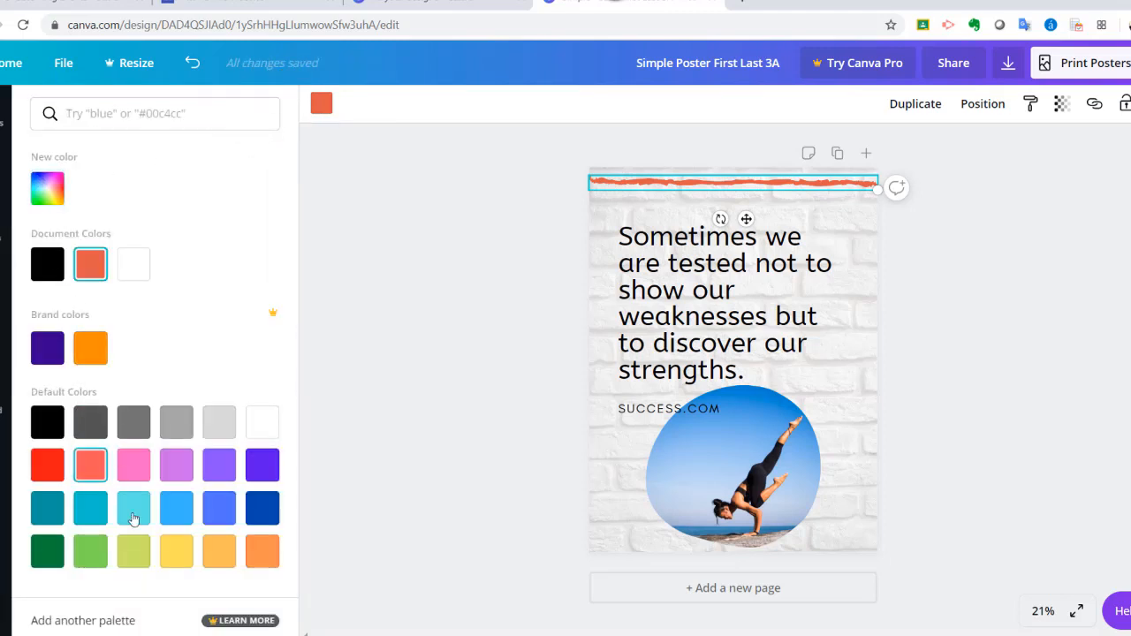
left_click(178, 517)
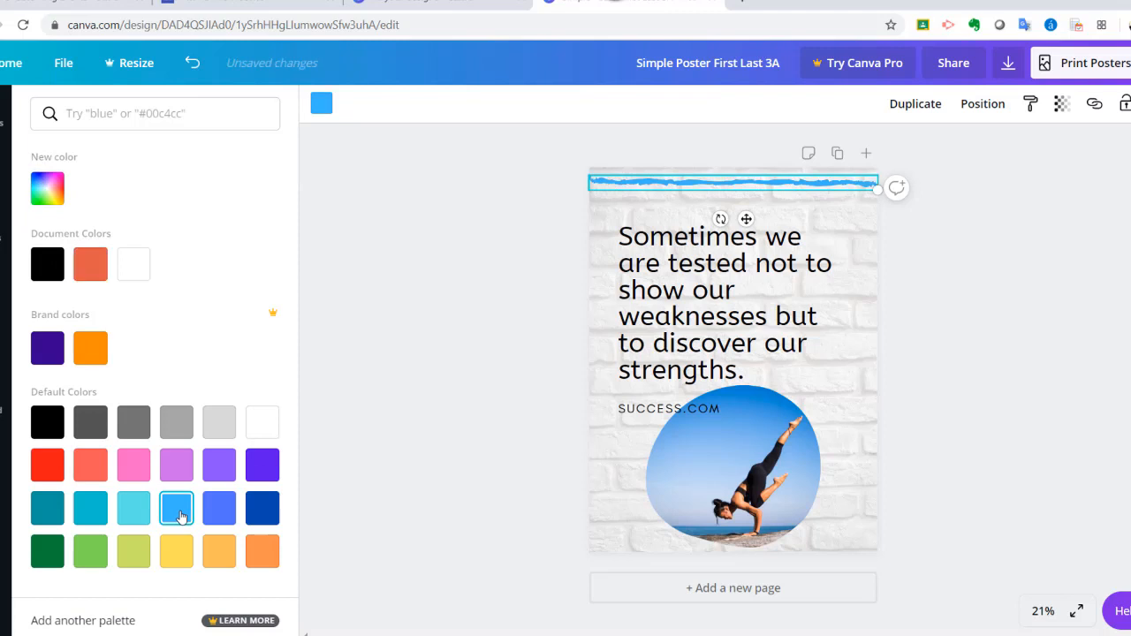
left_click(49, 187)
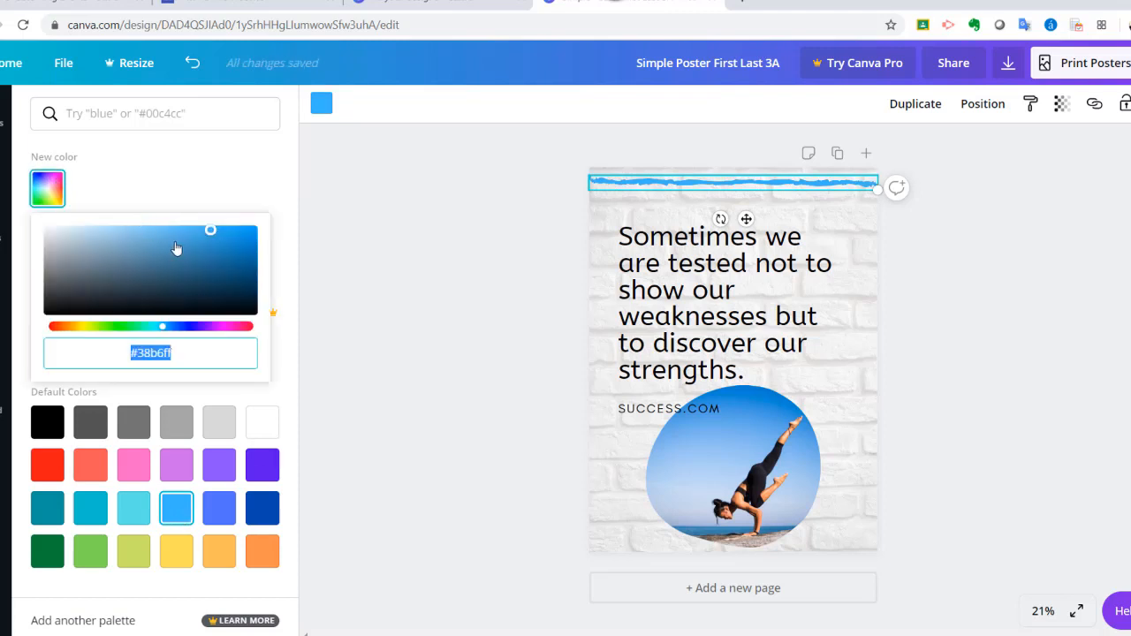
left_click_drag(183, 237, 208, 241)
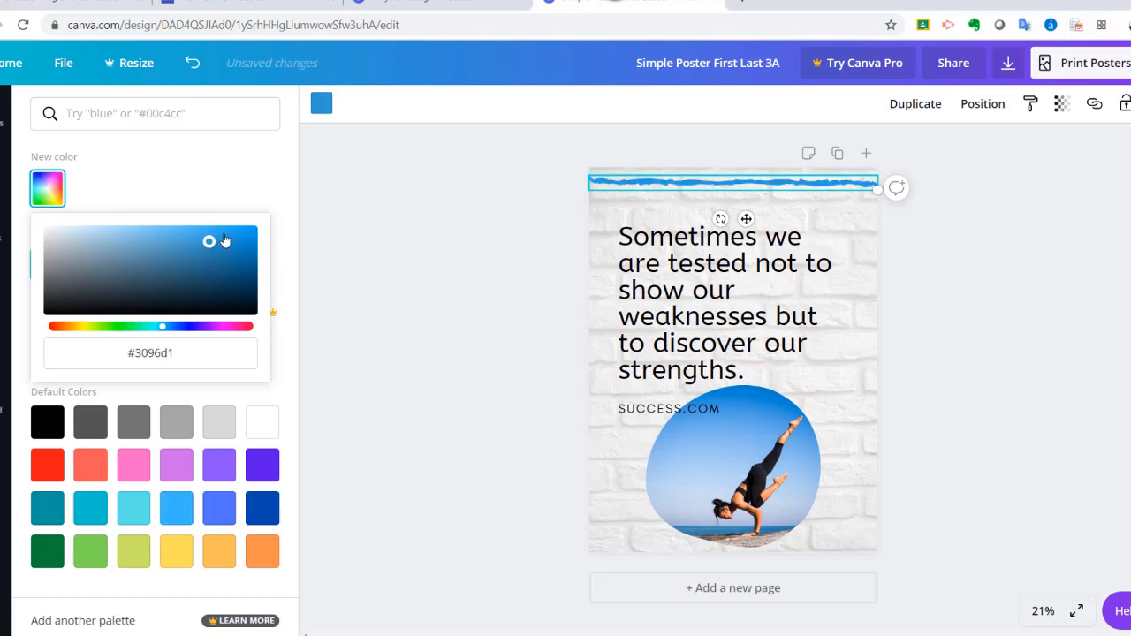
left_click(228, 231)
left_click(936, 334)
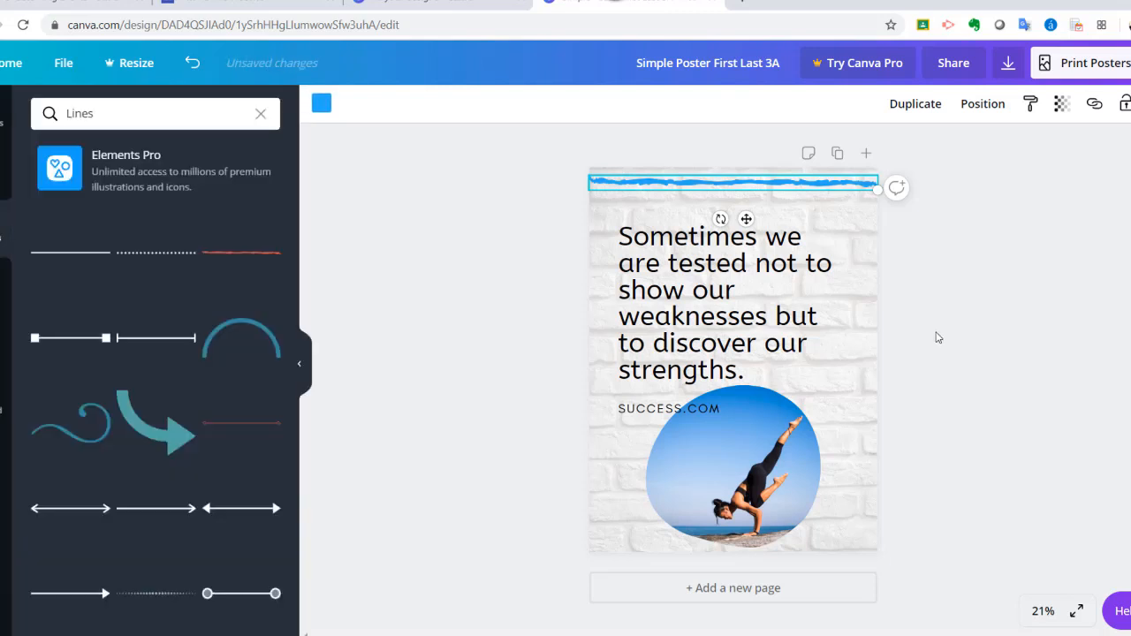
left_click(500, 299)
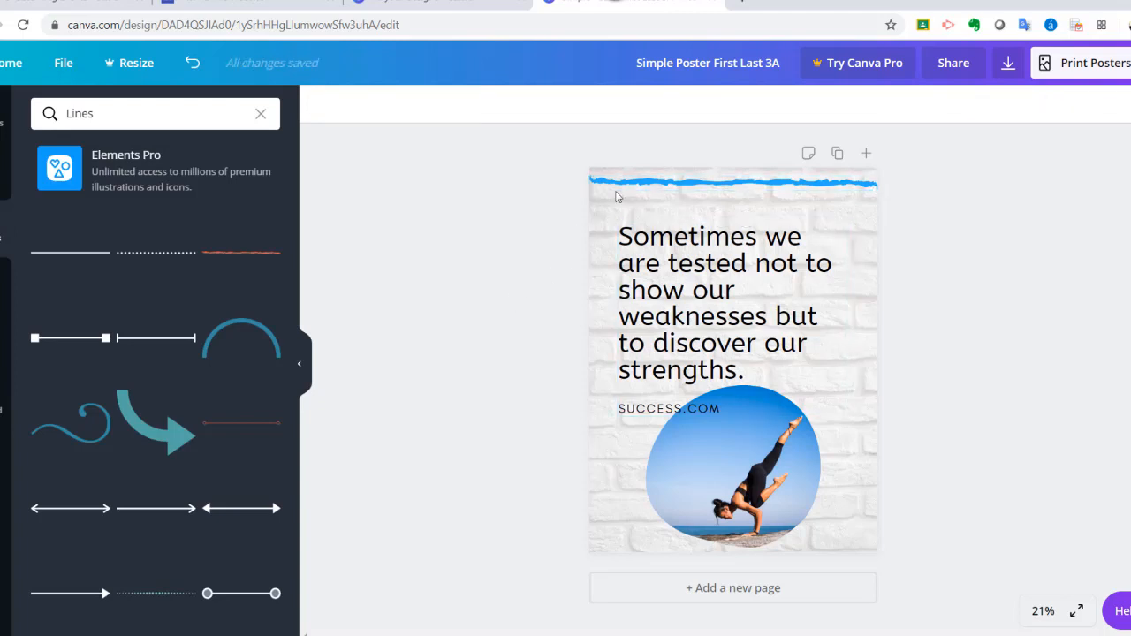
- Delete the blue brush line above the quote
left_click(687, 186)
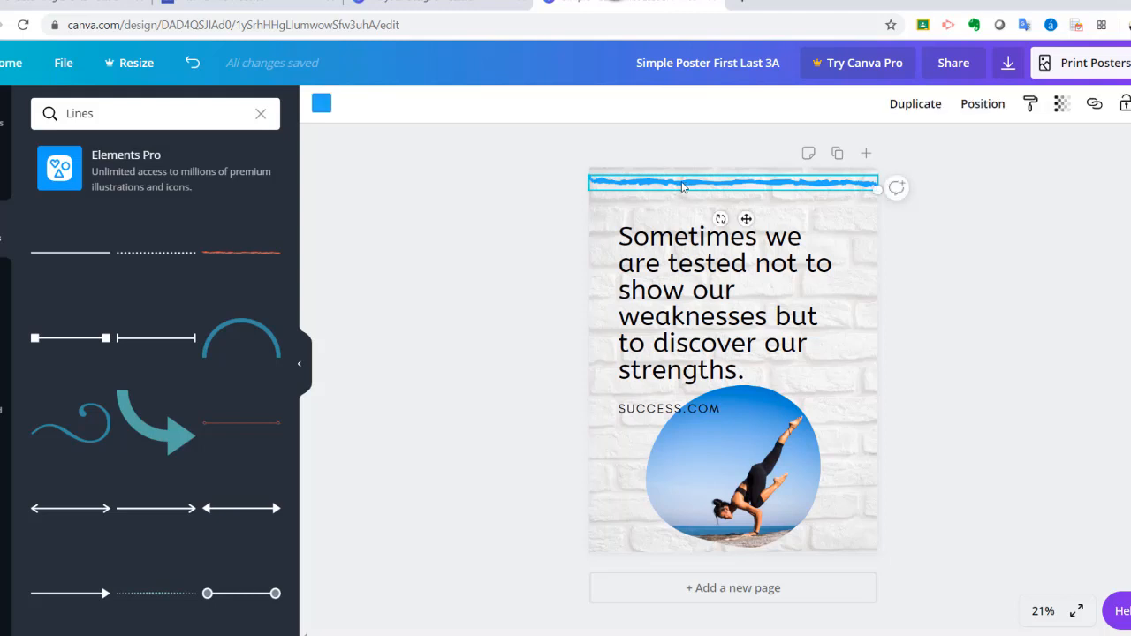
key("Delete")
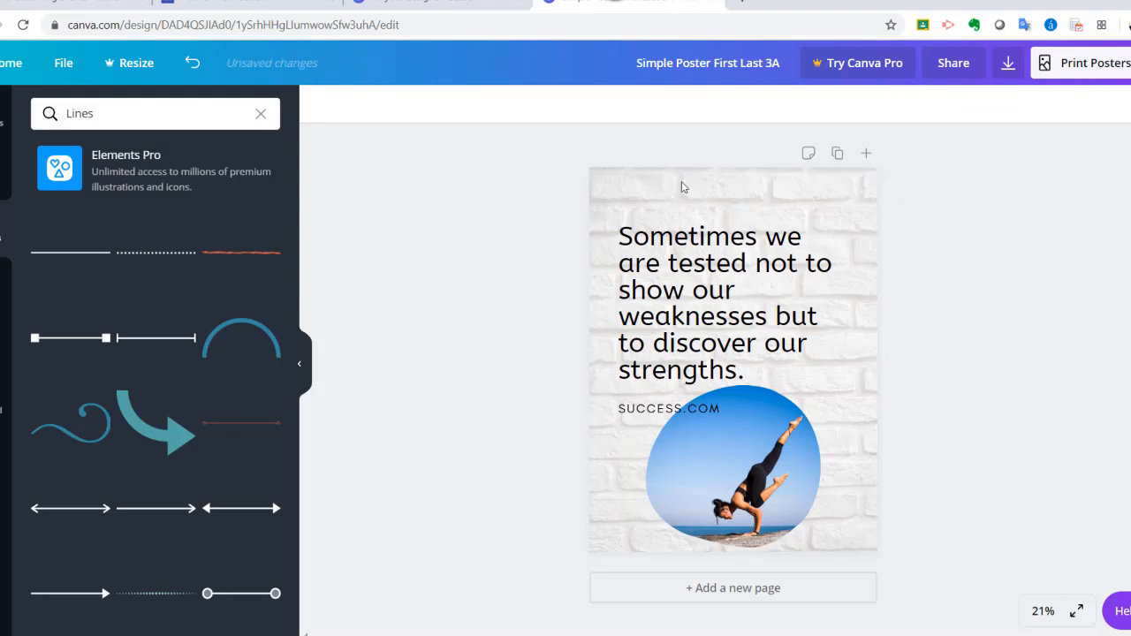
- Move the quote text slightly higher on the poster and deselect it
left_click(666, 281)
left_click_drag(666, 281, 672, 245)
left_click(975, 350)
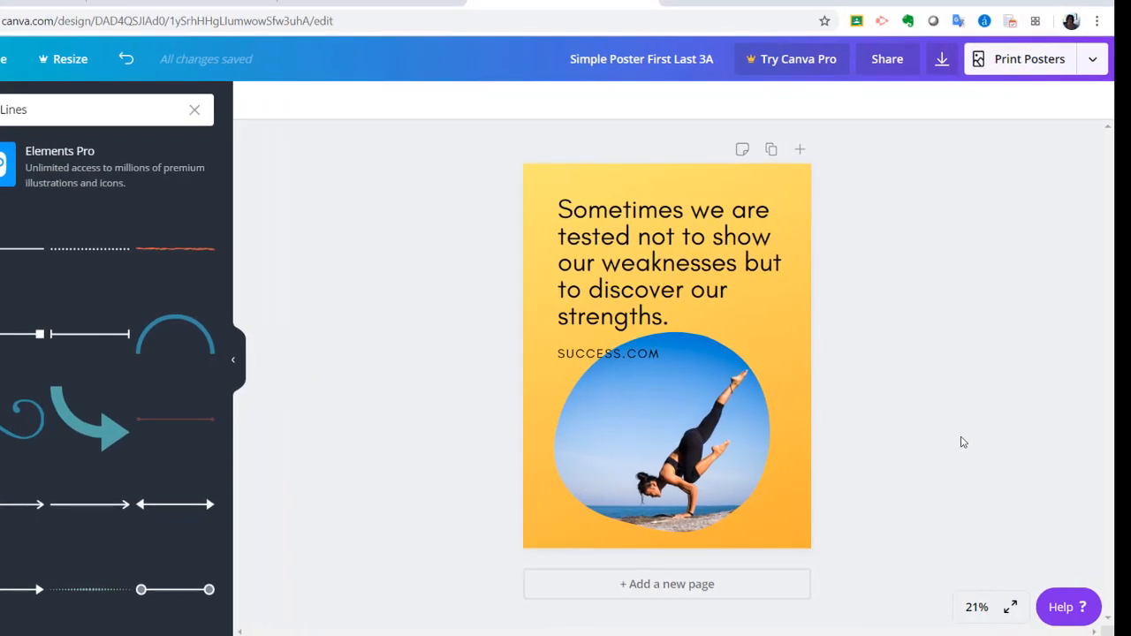
- Copy the share link that lets anyone view the poster design without signing in
left_click(1096, 62)
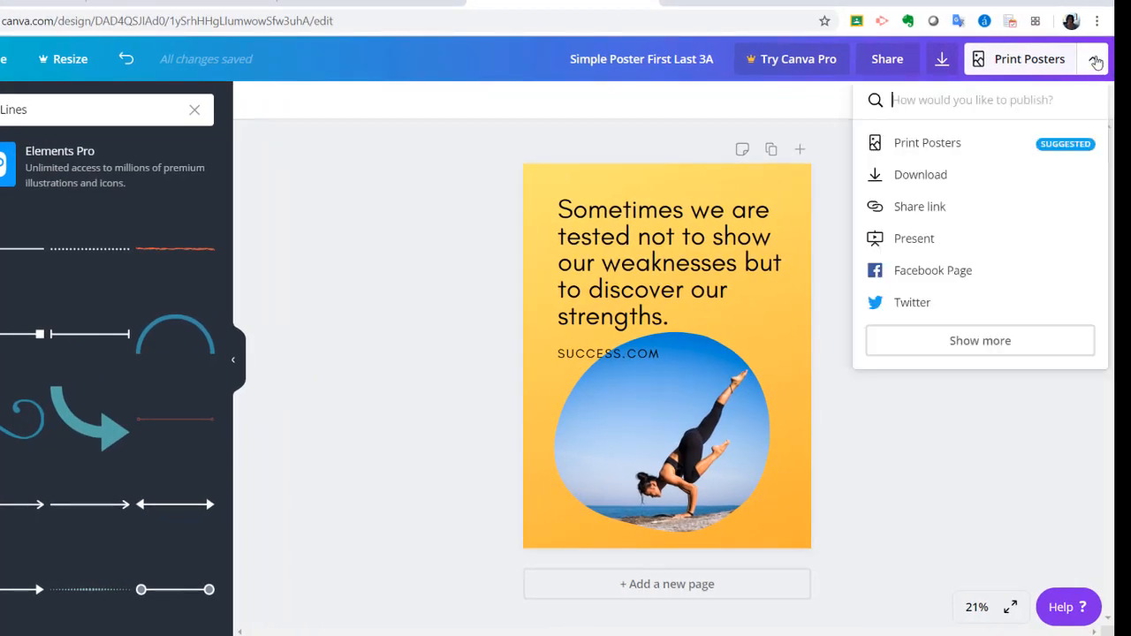
left_click(919, 209)
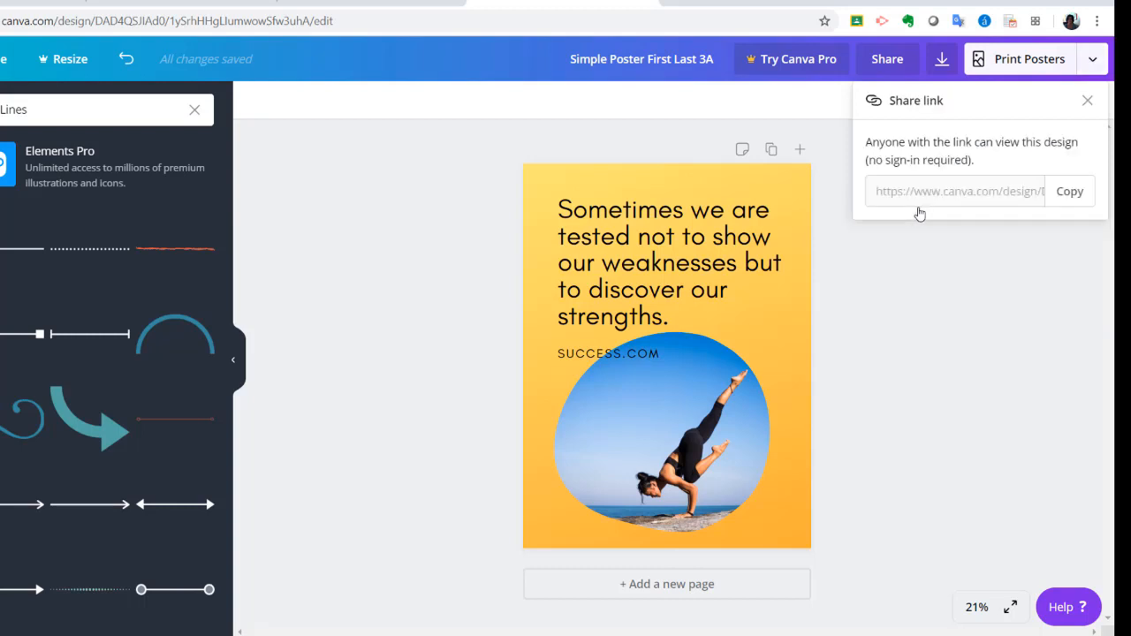
left_click(1064, 196)
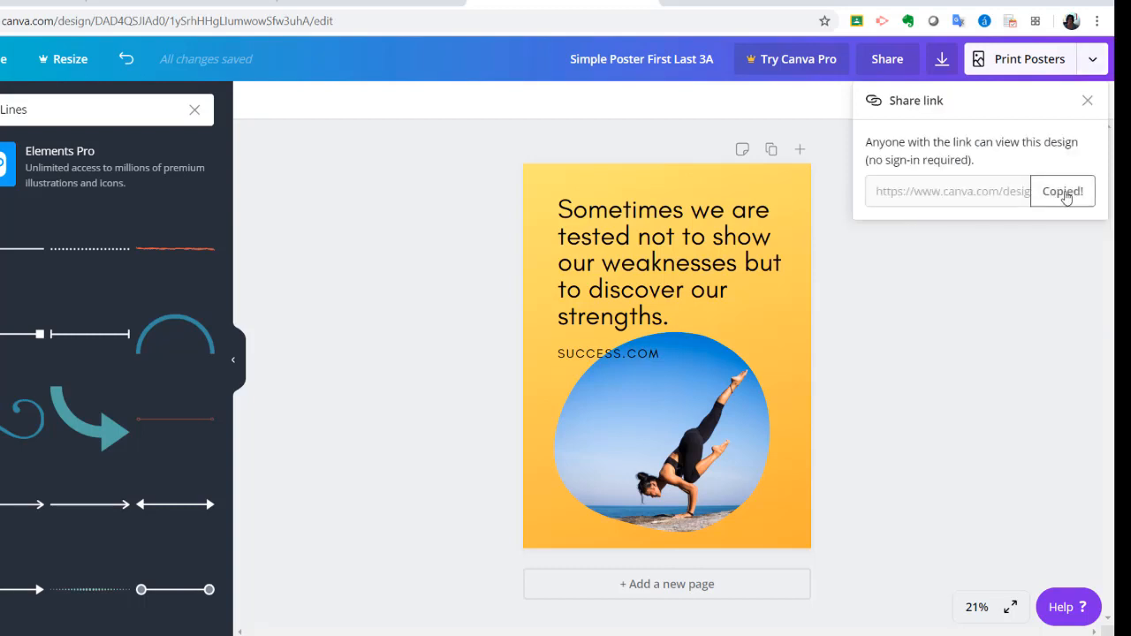